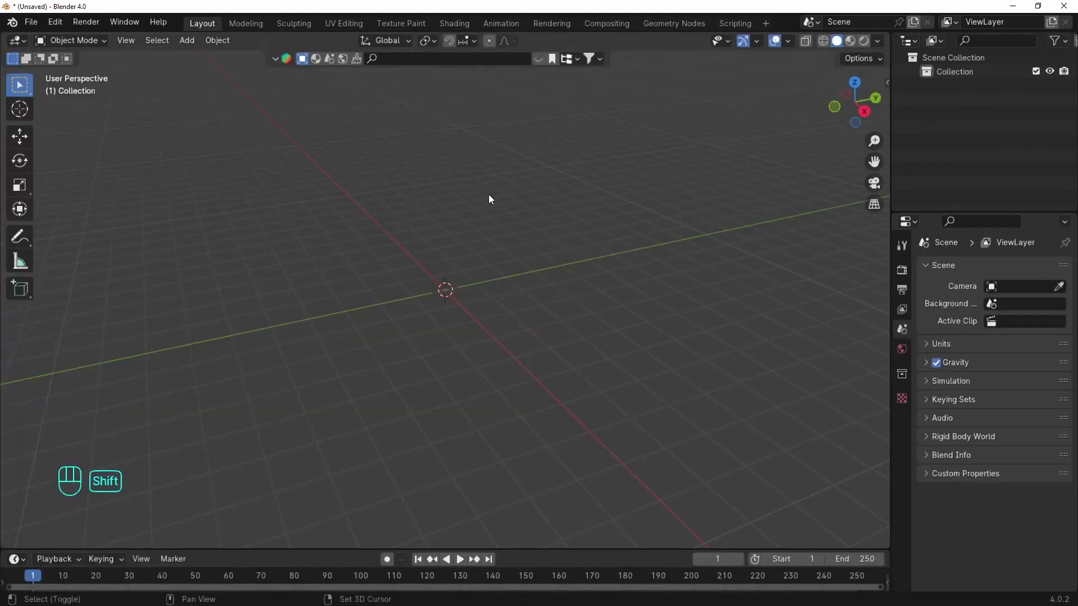
Add a NURBS path, view it from the top, frame it and enter point editing
{"action": "key", "text": "shift+a"}
{"action": "mouse_move", "coordinate": [421, 195]}
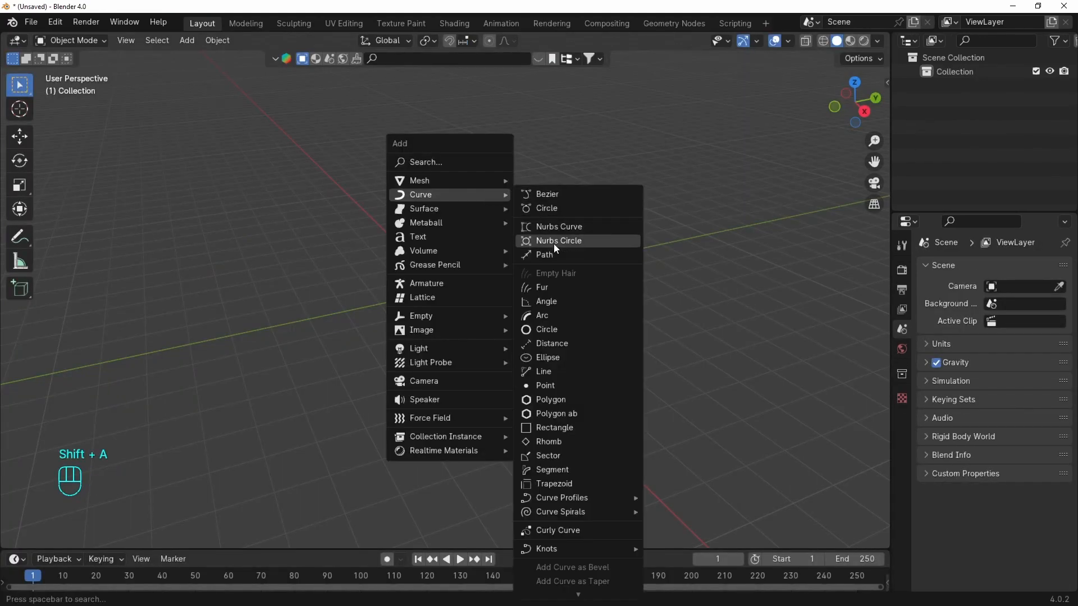
{"action": "left_click", "coordinate": [554, 253]}
{"action": "key", "text": "grave"}
{"action": "left_click", "coordinate": [551, 171]}
{"action": "key", "text": "grave"}
{"action": "left_click", "coordinate": [578, 345]}
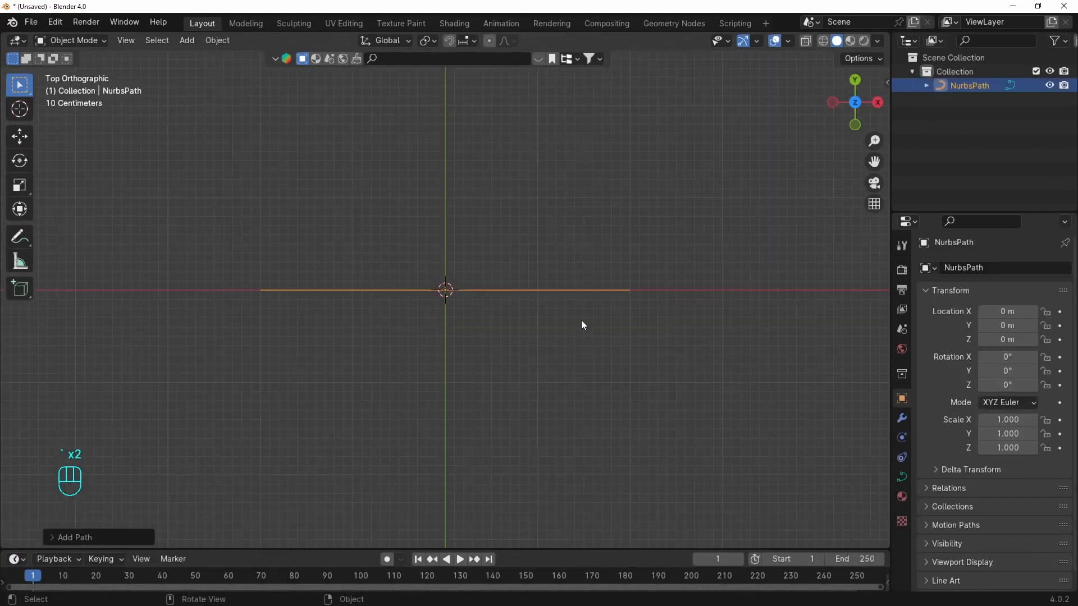
{"action": "middle_click_drag", "start_coordinate": [589, 395], "coordinate": [594, 493], "text": "shift"}
{"action": "key", "text": "Tab"}
Move the left control point up and extrude four new points forming the bird's head
{"action": "left_click", "coordinate": [175, 391]}
{"action": "key", "text": "g"}
{"action": "left_click", "coordinate": [488, 210]}
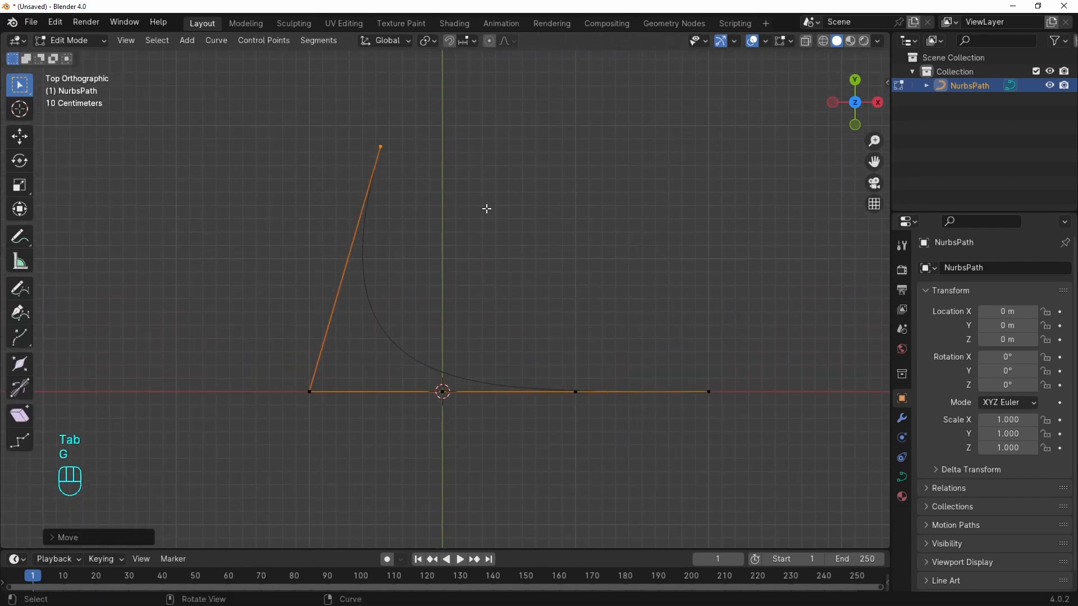
{"action": "middle_click_drag", "start_coordinate": [488, 209], "coordinate": [459, 252], "text": "shift"}
{"action": "key", "text": "e"}
{"action": "left_click", "coordinate": [413, 224]}
{"action": "key", "text": "e"}
{"action": "left_click", "coordinate": [371, 239]}
{"action": "key", "text": "e"}
{"action": "left_click", "coordinate": [361, 119]}
{"action": "key", "text": "e"}
{"action": "left_click", "coordinate": [442, 171]}
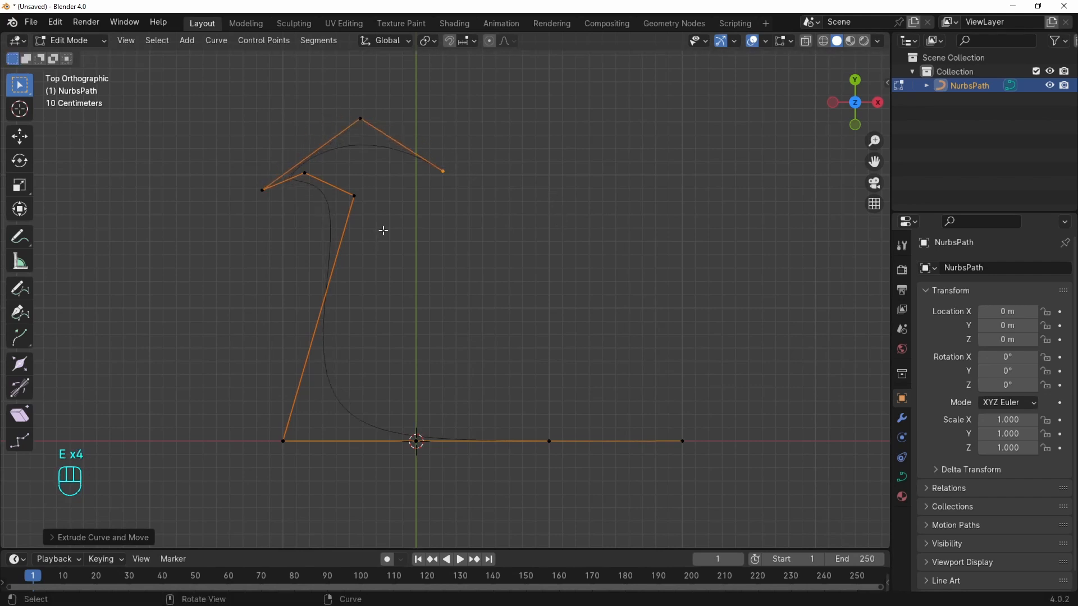
Nudge the head point, then extrude two points from the end down to the tail tip
{"action": "left_click_drag", "start_coordinate": [214, 147], "coordinate": [320, 213]}
{"action": "key", "text": "g"}
{"action": "key", "text": "g"}
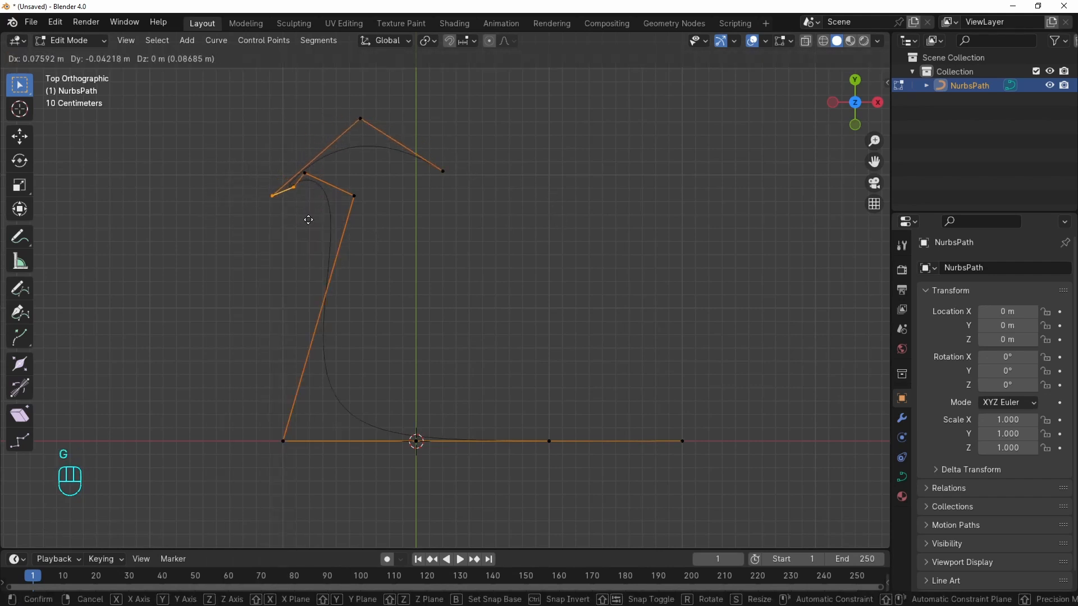
{"action": "left_click", "coordinate": [359, 191]}
{"action": "left_click", "coordinate": [443, 171]}
{"action": "key", "text": "e"}
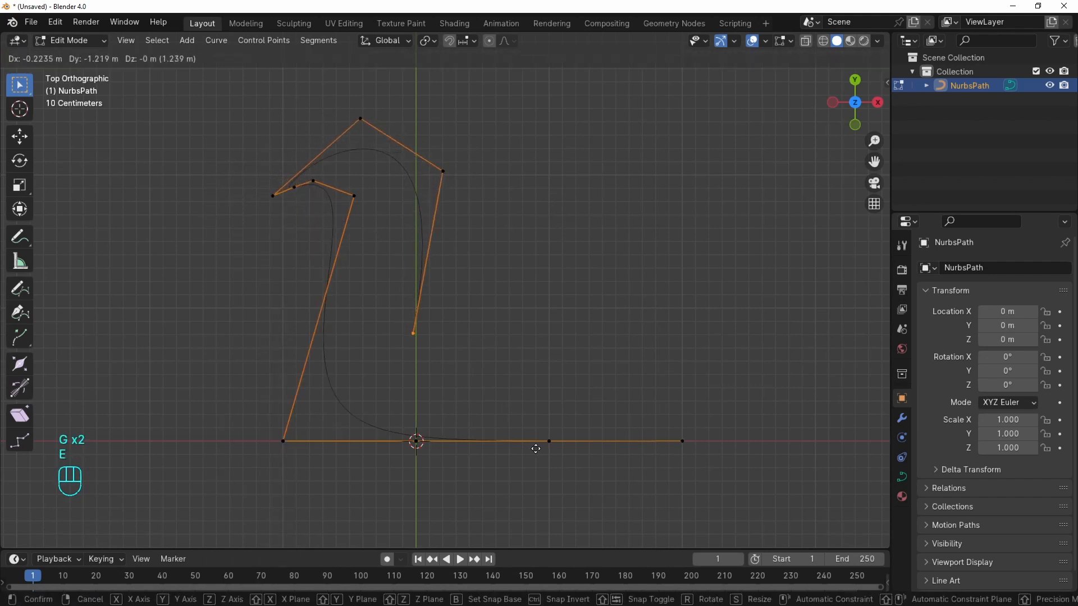
{"action": "left_click", "coordinate": [522, 442]}
{"action": "key", "text": "e"}
{"action": "left_click", "coordinate": [17, 314]}
Reposition the bottom-right and bottom-centre points to shape the body
{"action": "left_click_drag", "start_coordinate": [615, 391], "coordinate": [702, 493]}
{"action": "key", "text": "g"}
{"action": "left_click", "coordinate": [844, 272]}
{"action": "left_click", "coordinate": [548, 440]}
{"action": "key", "text": "g"}
{"action": "left_click", "coordinate": [683, 440]}
{"action": "left_click_drag", "start_coordinate": [380, 401], "coordinate": [458, 474]}
{"action": "key", "text": "g"}
Shift the top-right, upper and head points into place and leave editing to view the outline
{"action": "left_click_drag", "start_coordinate": [733, 196], "coordinate": [685, 293]}
{"action": "key", "text": "g"}
{"action": "left_click", "coordinate": [666, 322]}
{"action": "left_click_drag", "start_coordinate": [211, 104], "coordinate": [518, 245]}
{"action": "key", "text": "g"}
{"action": "left_click", "coordinate": [465, 250]}
{"action": "left_click_drag", "start_coordinate": [211, 174], "coordinate": [316, 233]}
{"action": "key", "text": "g"}
{"action": "left_click", "coordinate": [317, 245]}
{"action": "key", "text": "Tab"}
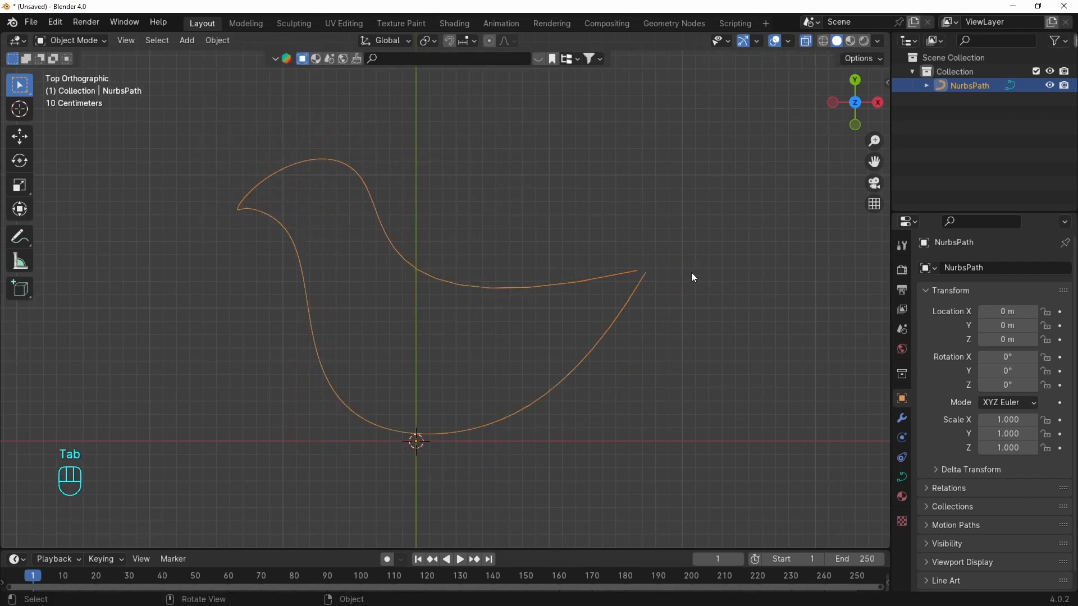
Make the curve cyclic with Alt+C so the outline's ends join into a loop
{"action": "key", "text": "Tab"}
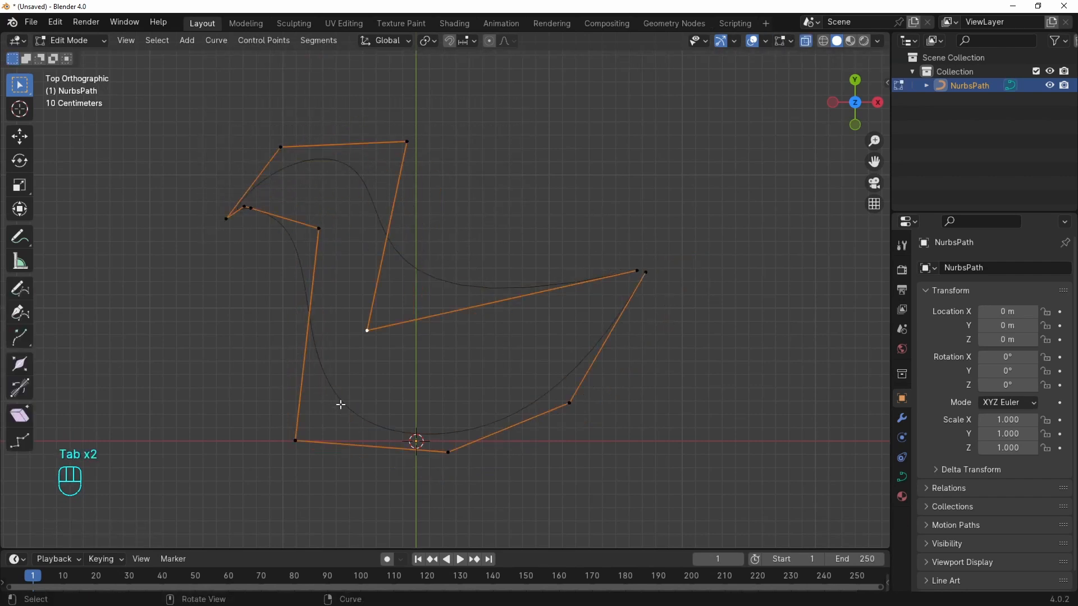
{"action": "key", "text": "Tab"}
{"action": "key", "text": "Tab"}
{"action": "key", "text": "alt+c"}
{"action": "key", "text": "Tab"}
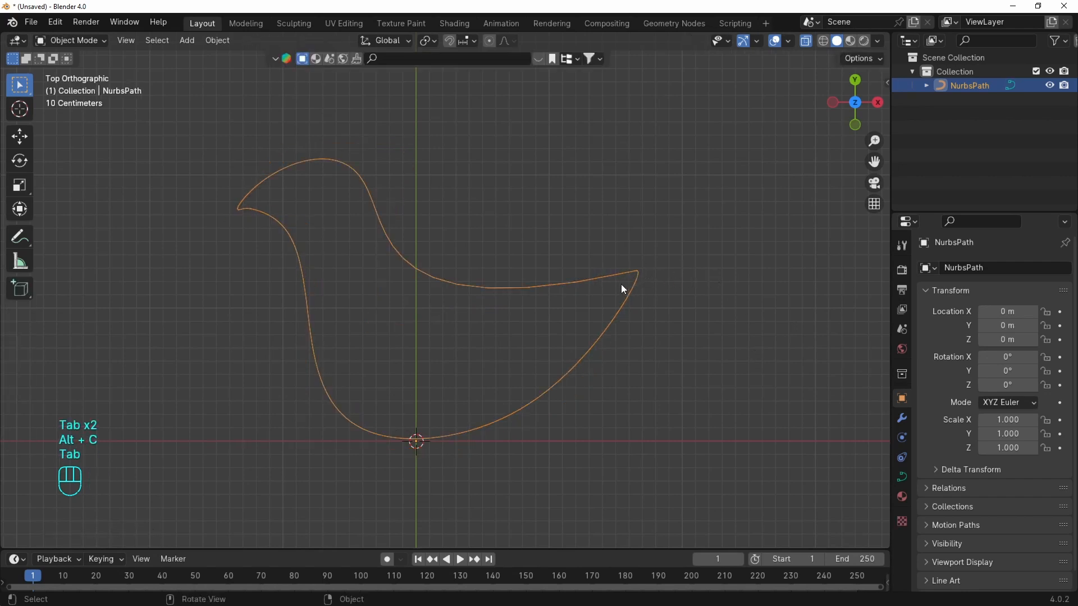
Set the curve's Resolution U to 36 in the Object Data properties
{"action": "left_click", "coordinate": [902, 476]}
{"action": "double_click", "coordinate": [1017, 328]}
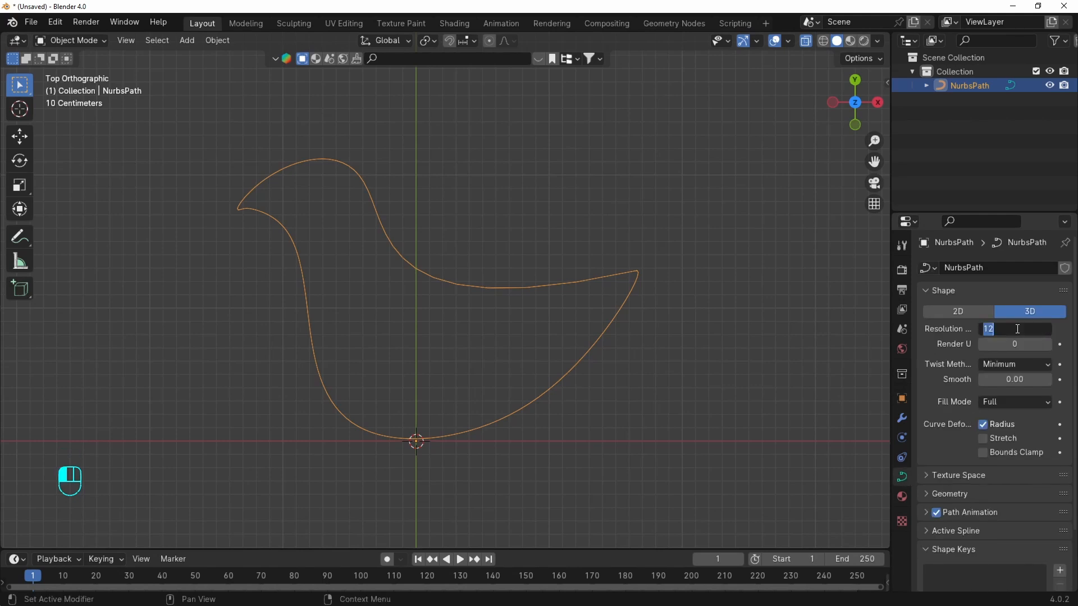
{"action": "type", "text": "36"}
{"action": "key", "text": "Return"}
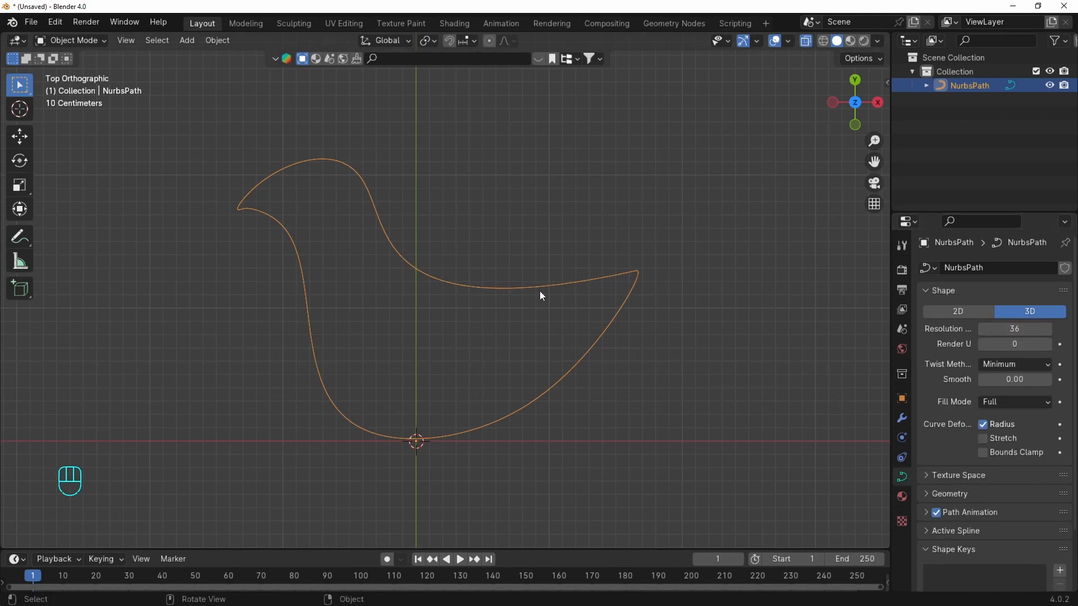
Toggle the active spline's Endpoint and Cyclic options, leaving both on, and view at an angle
{"action": "left_click", "coordinate": [925, 532]}
{"action": "scroll", "coordinate": [1015, 393], "scroll_direction": "down", "scroll_amount": 4}
{"action": "left_click", "coordinate": [983, 442]}
{"action": "left_click", "coordinate": [983, 441]}
{"action": "key", "text": "Tab"}
{"action": "key", "text": "Tab"}
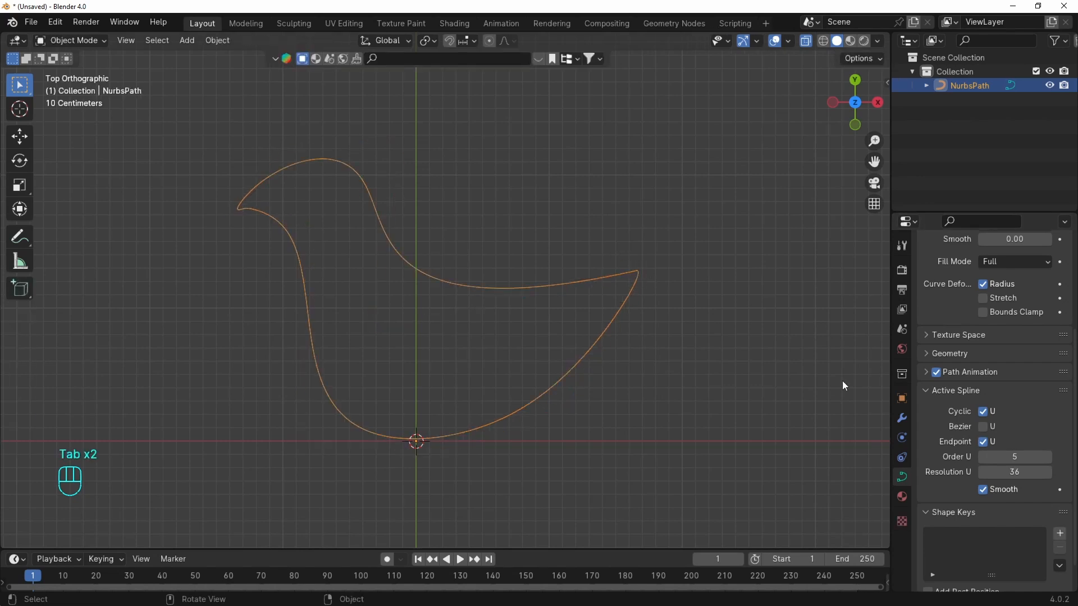
{"action": "left_click", "coordinate": [982, 411]}
{"action": "left_click", "coordinate": [982, 411]}
{"action": "scroll", "coordinate": [1023, 410], "scroll_direction": "up", "scroll_amount": 5}
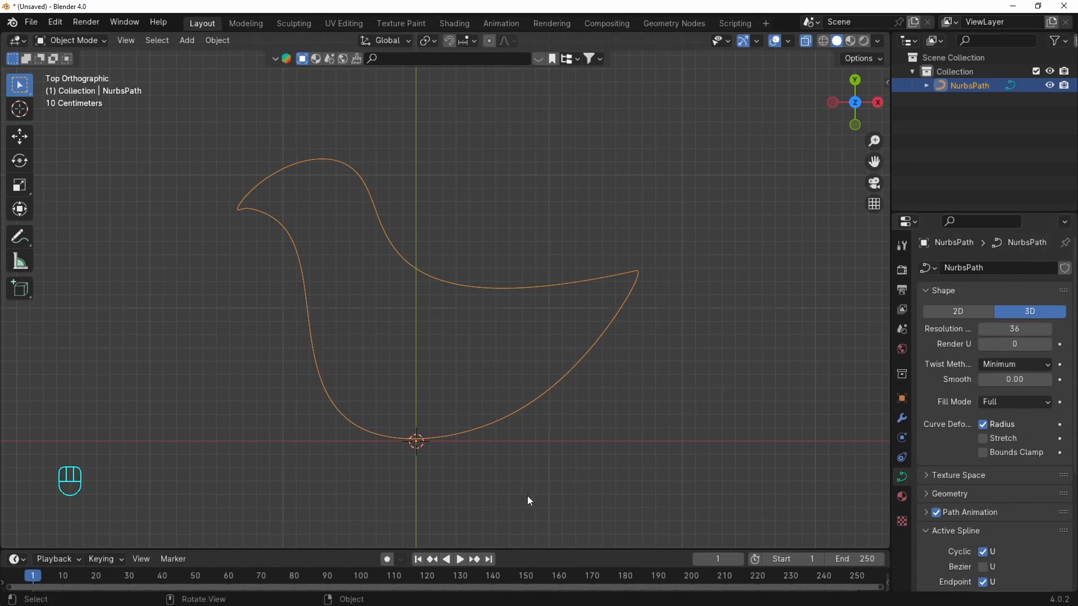
{"action": "mouse_move", "coordinate": [527, 496]}
{"action": "middle_mouse_down"}
{"action": "mouse_move", "coordinate": [614, 435]}
{"action": "mouse_move", "coordinate": [607, 377]}
{"action": "mouse_move", "coordinate": [527, 328]}
{"action": "middle_mouse_up"}
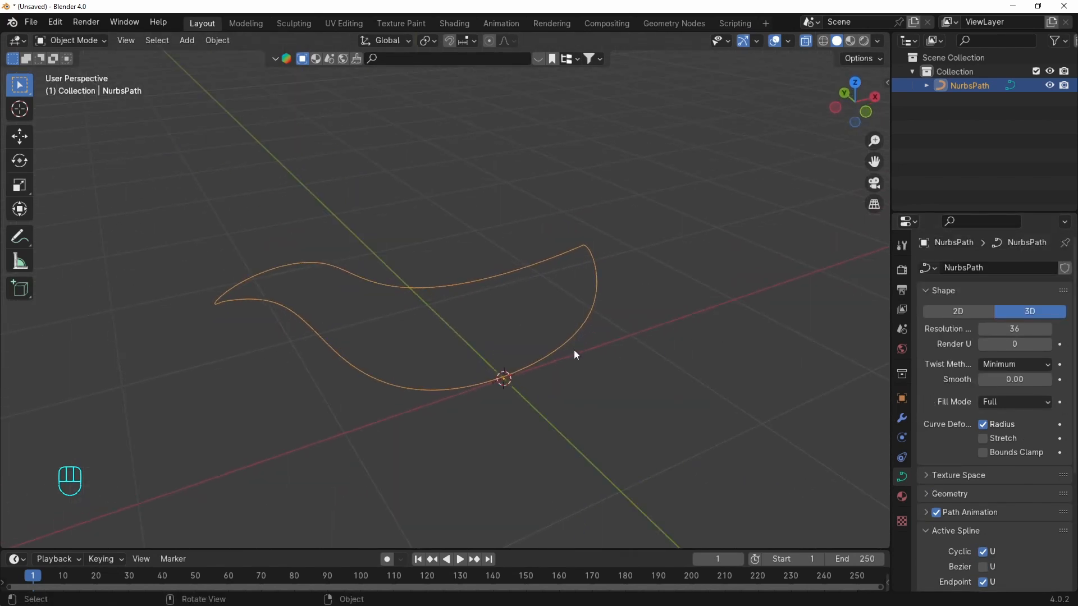
Set the curve shape to 2D and move its points vertically in edit mode
{"action": "left_click", "coordinate": [956, 311]}
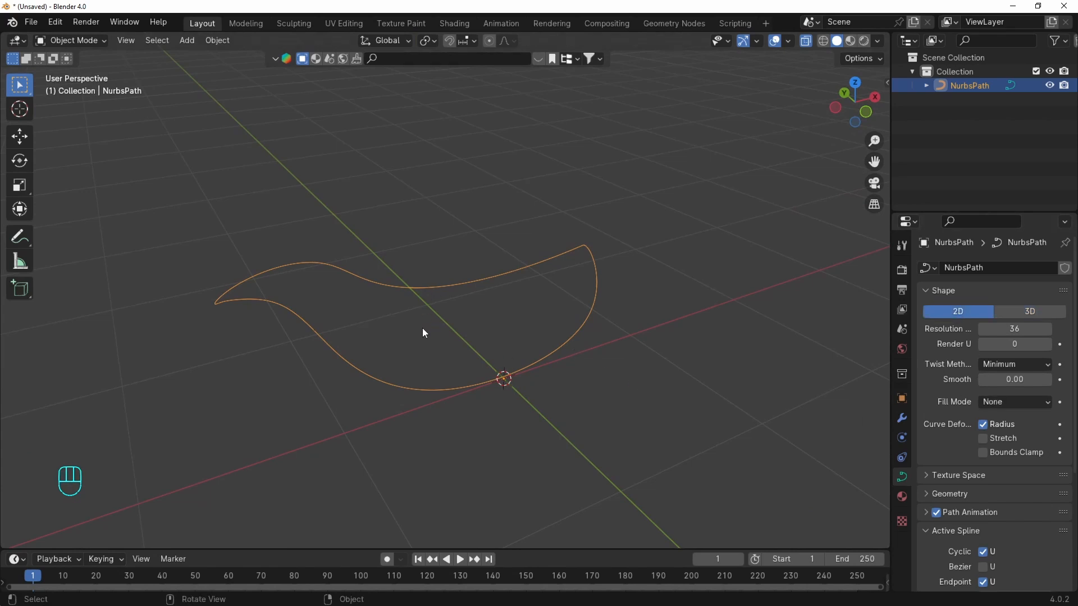
{"action": "key", "text": "Tab"}
{"action": "key", "text": "g"}
{"action": "key", "text": "z"}
{"action": "left_click", "coordinate": [361, 278]}
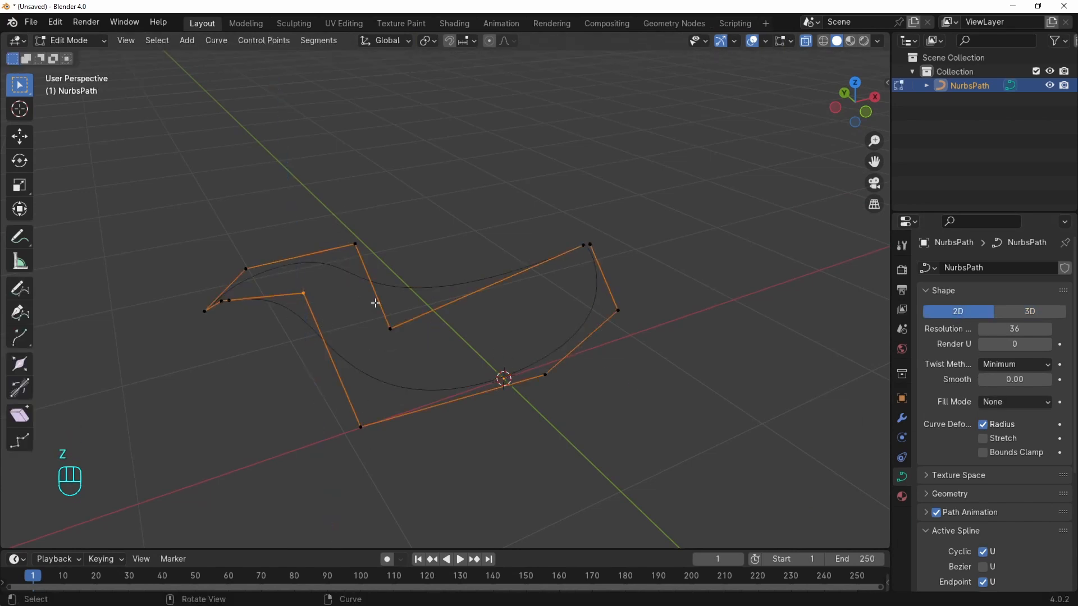
{"action": "key", "text": "Tab"}
{"action": "scroll", "coordinate": [1043, 396], "scroll_direction": "down", "scroll_amount": 5}
{"action": "scroll", "coordinate": [1008, 418], "scroll_direction": "up", "scroll_amount": 2}
Raise Geometry Extrude to thicken the outline into a ribbon shown solid
{"action": "left_click", "coordinate": [939, 376]}
{"action": "left_click_drag", "start_coordinate": [980, 411], "coordinate": [1040, 412], "text": "shift"}
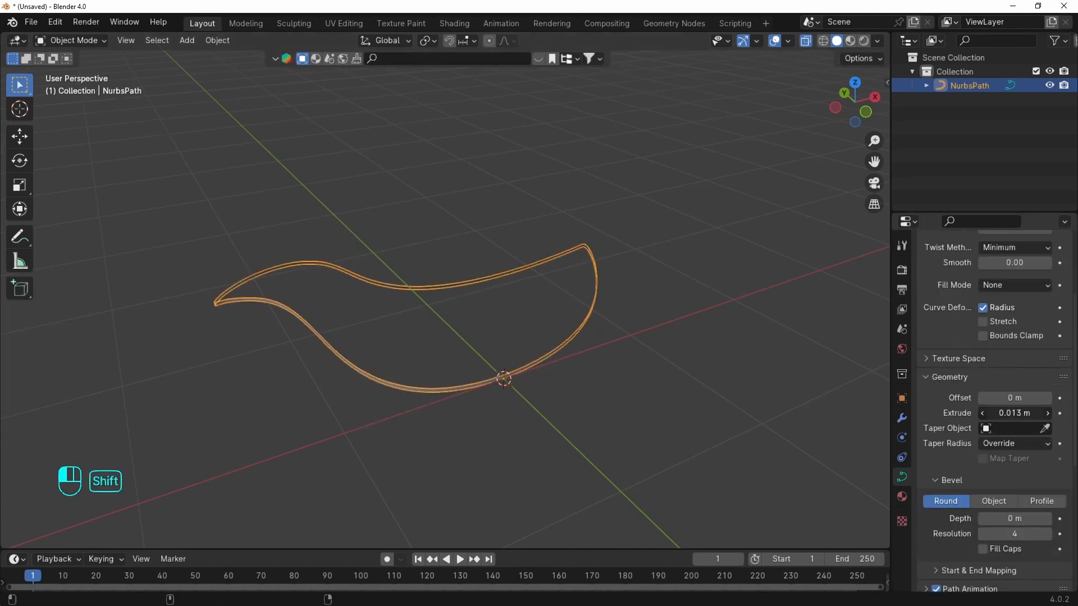
{"action": "key", "text": "alt+z"}
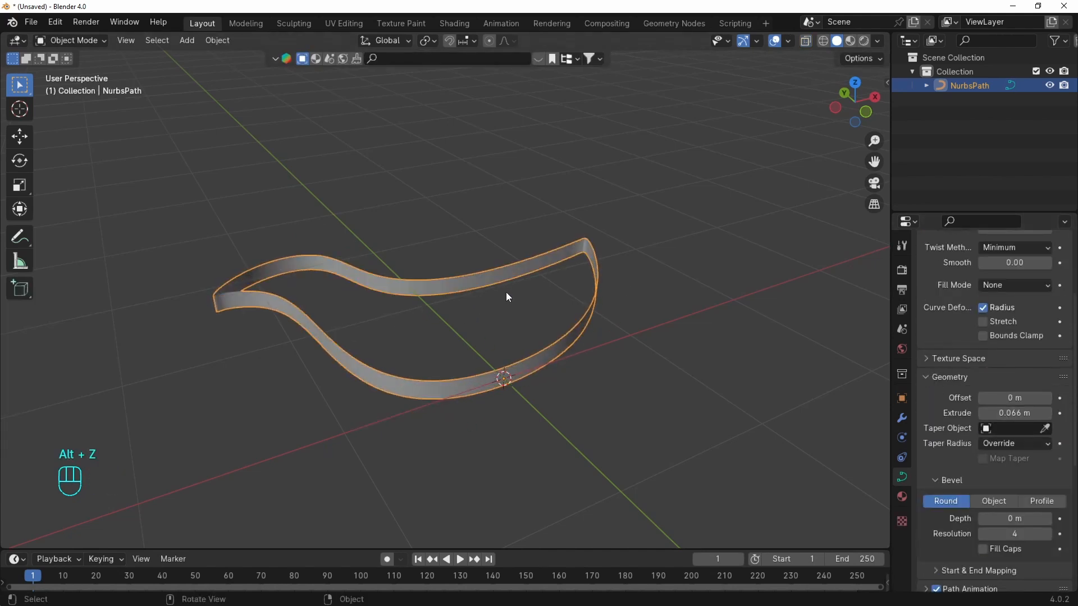
{"action": "middle_click_drag", "start_coordinate": [508, 301], "coordinate": [604, 310]}
{"action": "scroll", "coordinate": [1009, 404], "scroll_direction": "up", "scroll_amount": 4}
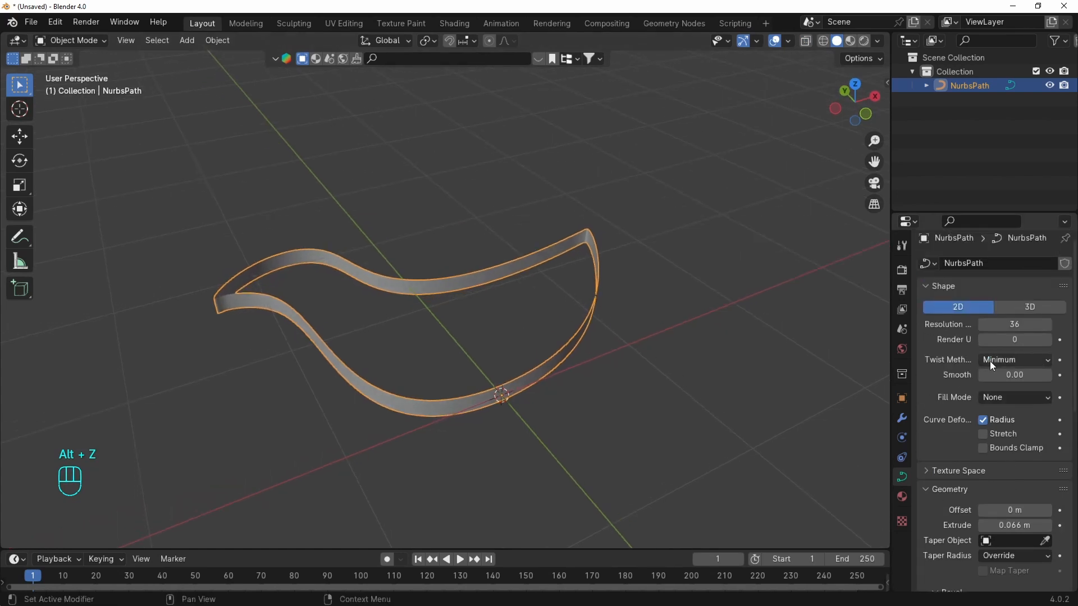
Set Fill Mode to Both, add Bevel Depth 0.022 m and lower Extrude to about 0.036 m
{"action": "left_click", "coordinate": [1010, 397]}
{"action": "left_click", "coordinate": [1003, 428]}
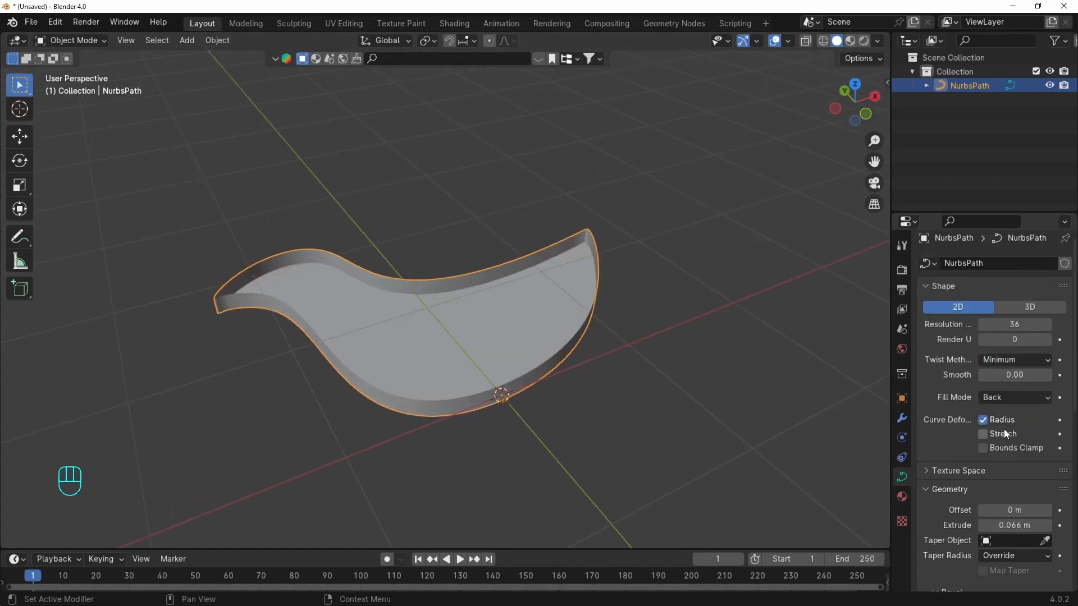
{"action": "left_click", "coordinate": [1011, 397]}
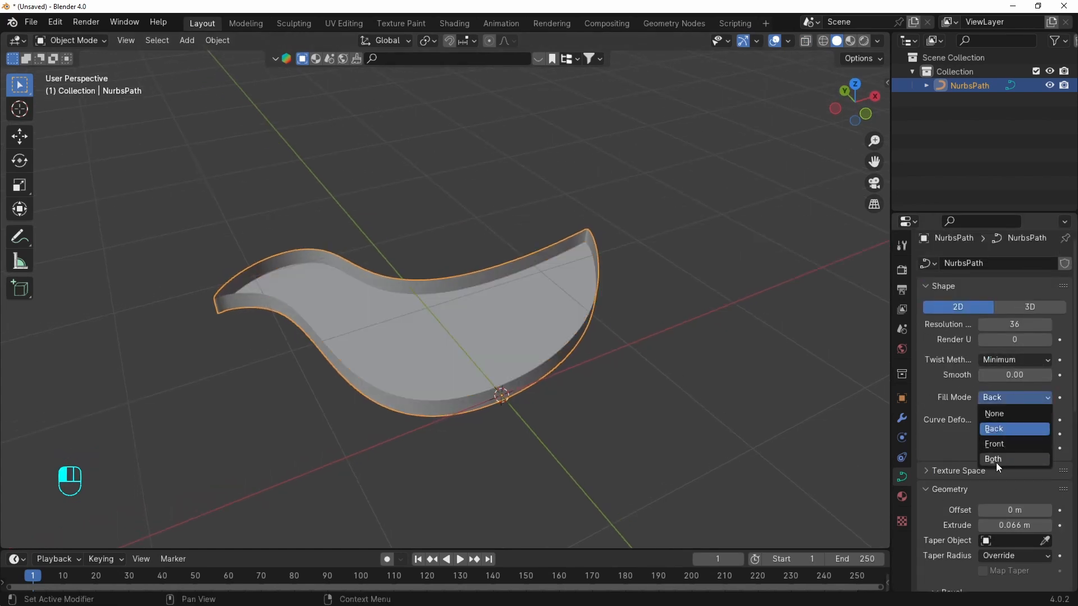
{"action": "left_click", "coordinate": [996, 460]}
{"action": "mouse_move", "coordinate": [613, 298]}
{"action": "middle_mouse_down"}
{"action": "mouse_move", "coordinate": [603, 349]}
{"action": "mouse_move", "coordinate": [622, 335]}
{"action": "middle_mouse_up"}
{"action": "scroll", "coordinate": [990, 421], "scroll_direction": "down", "scroll_amount": 3}
{"action": "scroll", "coordinate": [976, 401], "scroll_direction": "down", "scroll_amount": 2}
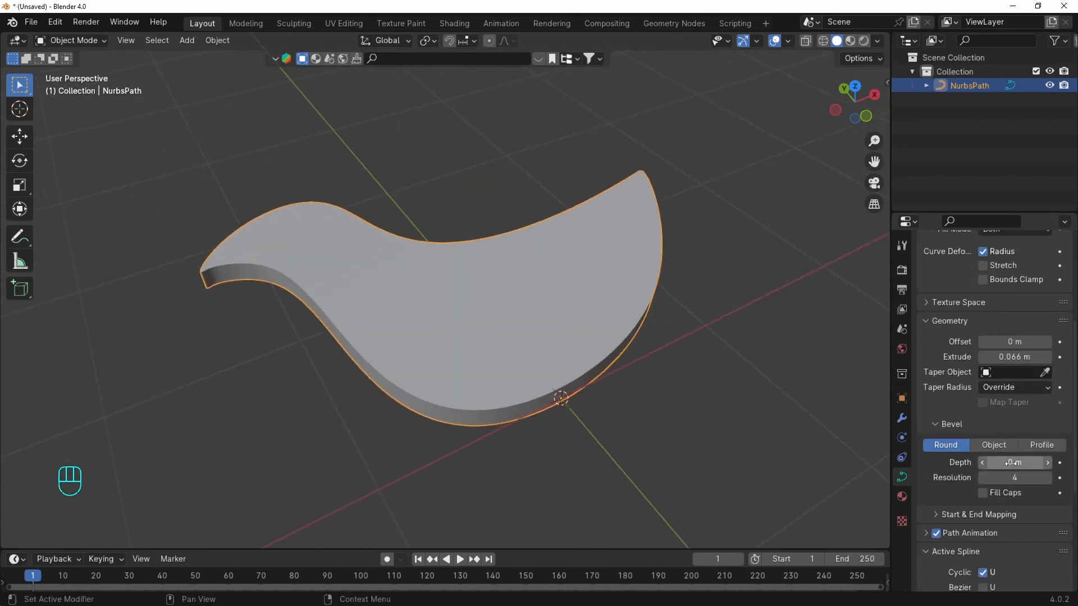
{"action": "mouse_move", "coordinate": [996, 462]}
{"action": "left_mouse_down", "text": "shift"}
{"action": "mouse_move", "coordinate": [1015, 462]}
{"action": "mouse_move", "coordinate": [1002, 462]}
{"action": "left_mouse_up", "text": "shift"}
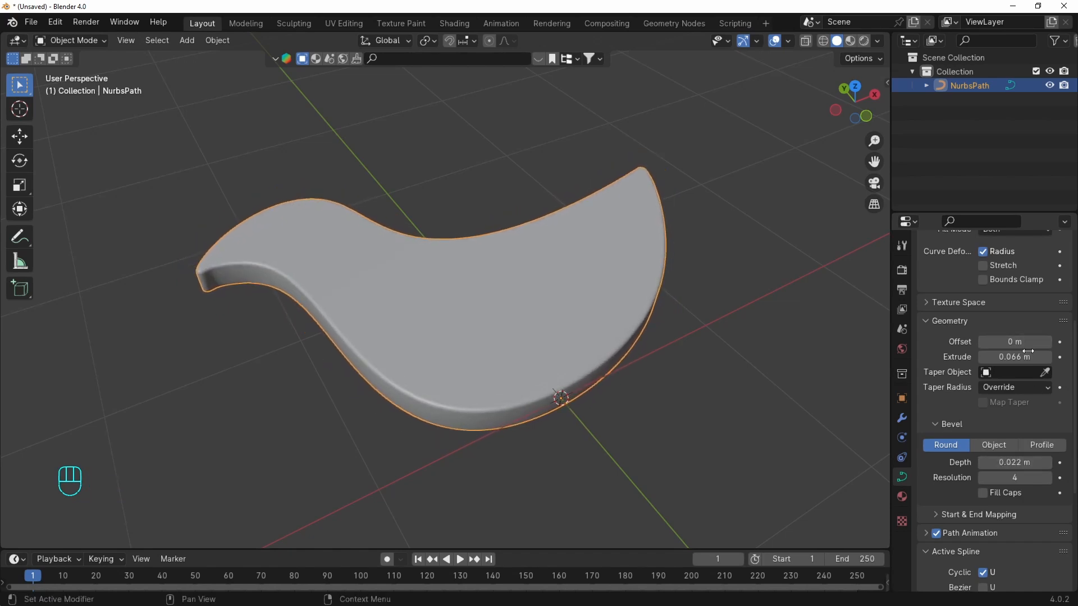
{"action": "left_click_drag", "start_coordinate": [1014, 357], "coordinate": [997, 356], "text": "shift"}
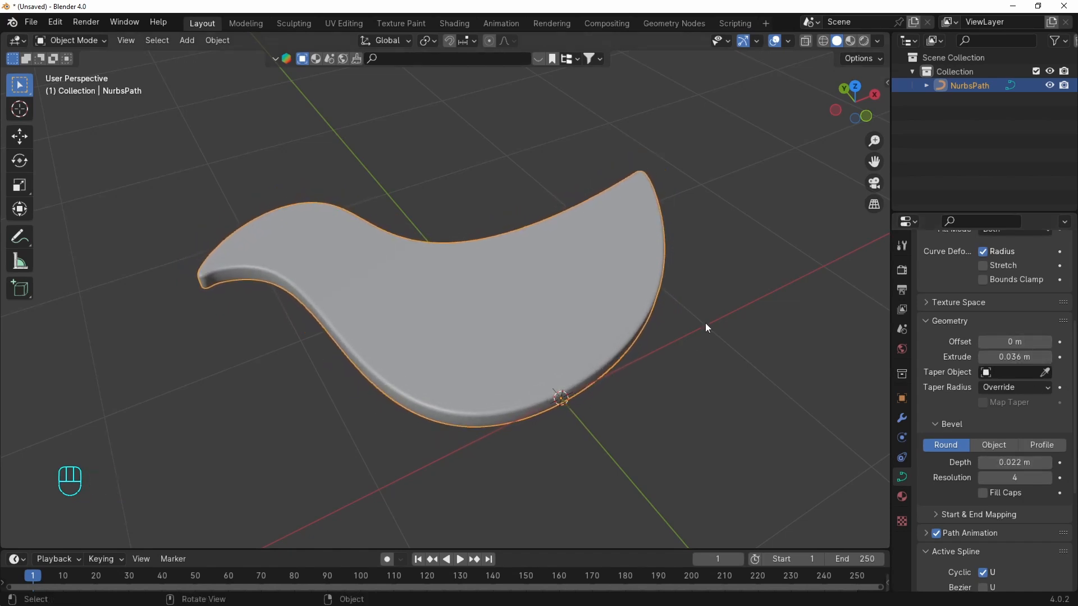
Rotate the bird curve 90 degrees about X so it stands upright
{"action": "middle_click_drag", "start_coordinate": [757, 283], "coordinate": [701, 278]}
{"action": "scroll", "coordinate": [673, 283], "scroll_direction": "down", "scroll_amount": 3}
{"action": "type", "text": "rx90"}
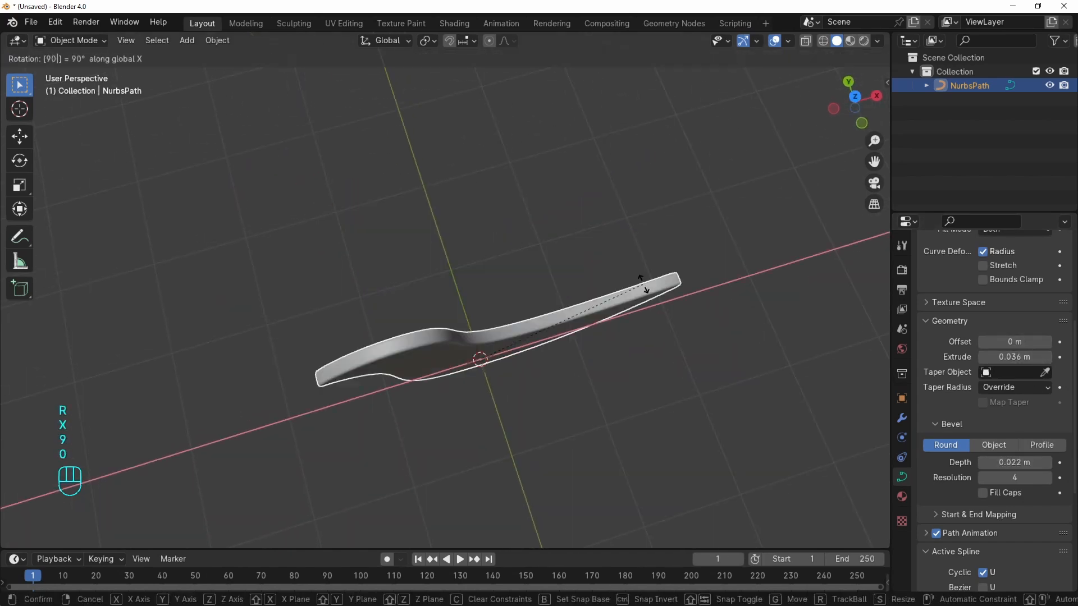
{"action": "key", "text": "Return"}
{"action": "mouse_move", "coordinate": [551, 412]}
{"action": "middle_mouse_down"}
{"action": "mouse_move", "coordinate": [534, 289]}
{"action": "mouse_move", "coordinate": [637, 289]}
{"action": "mouse_move", "coordinate": [802, 340]}
{"action": "mouse_move", "coordinate": [574, 313]}
{"action": "mouse_move", "coordinate": [542, 280]}
{"action": "middle_mouse_up"}
{"action": "scroll", "coordinate": [514, 302], "scroll_direction": "up", "scroll_amount": 3}
Duplicate the bird in place into a new collection 'Hidden' excluded from the scene
{"action": "key", "text": "shift+d"}
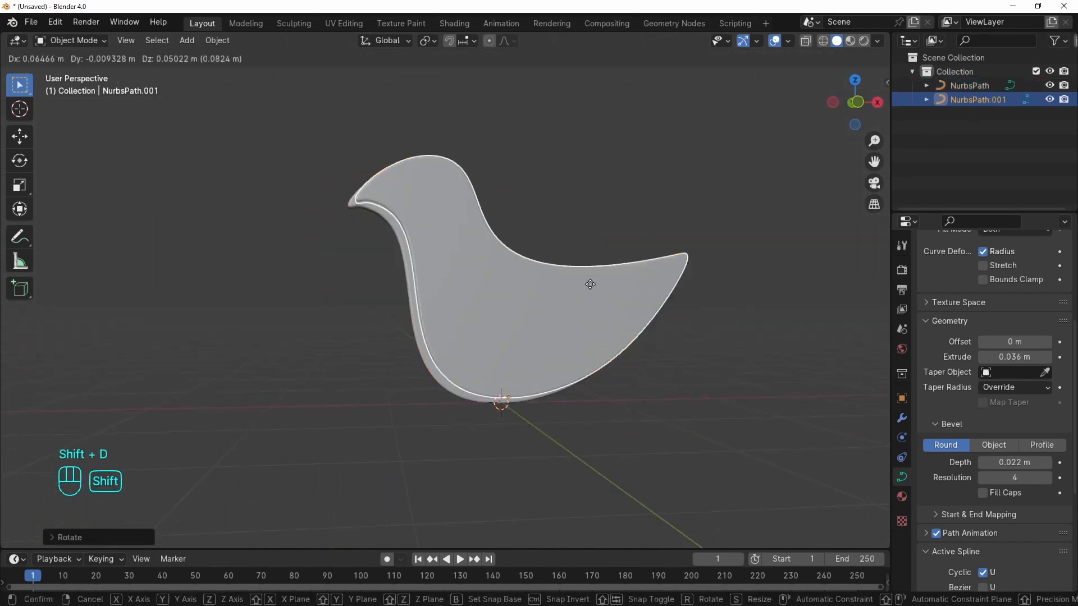
{"action": "right_click", "coordinate": [569, 289]}
{"action": "key", "text": "m"}
{"action": "left_click", "coordinate": [569, 289]}
{"action": "type", "text": "Hidden"}
{"action": "key", "text": "Return"}
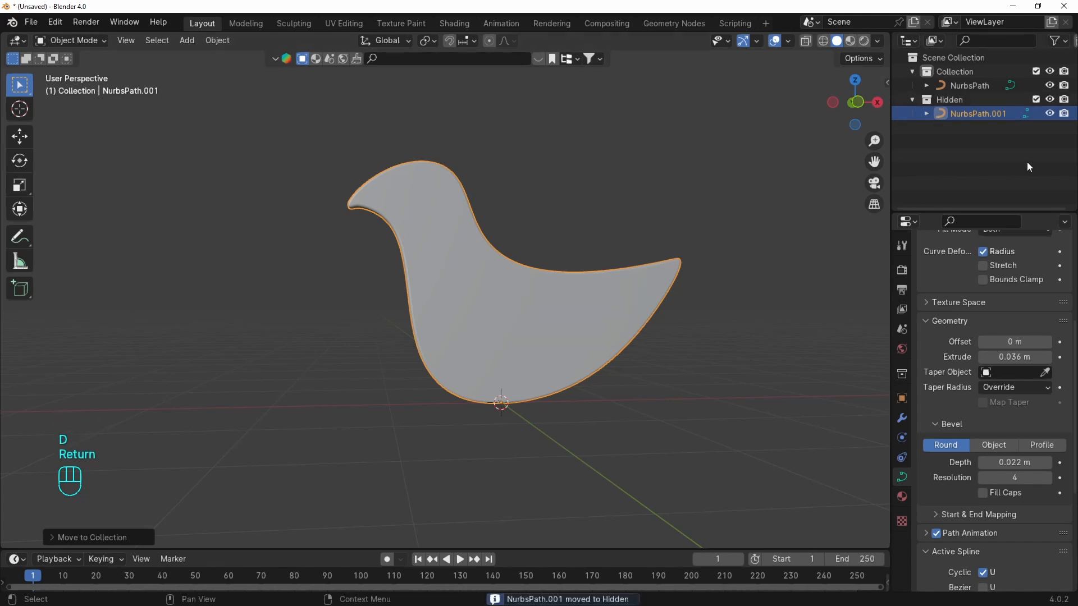
{"action": "left_click", "coordinate": [1036, 99]}
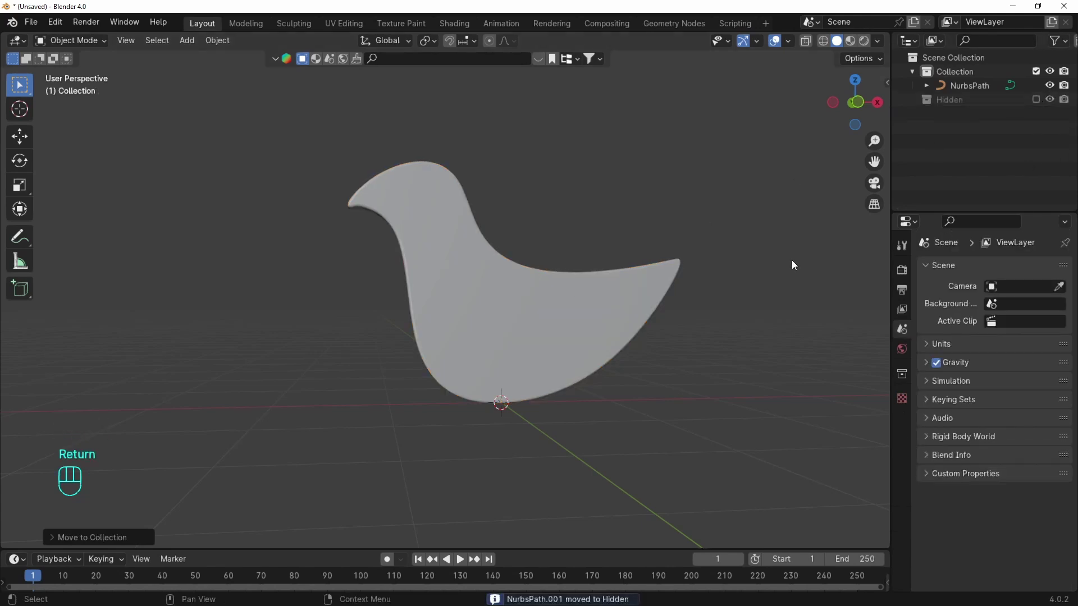
Convert the original bird curve to a mesh and apply its object transforms
{"action": "left_click", "coordinate": [528, 326]}
{"action": "right_click", "coordinate": [523, 224]}
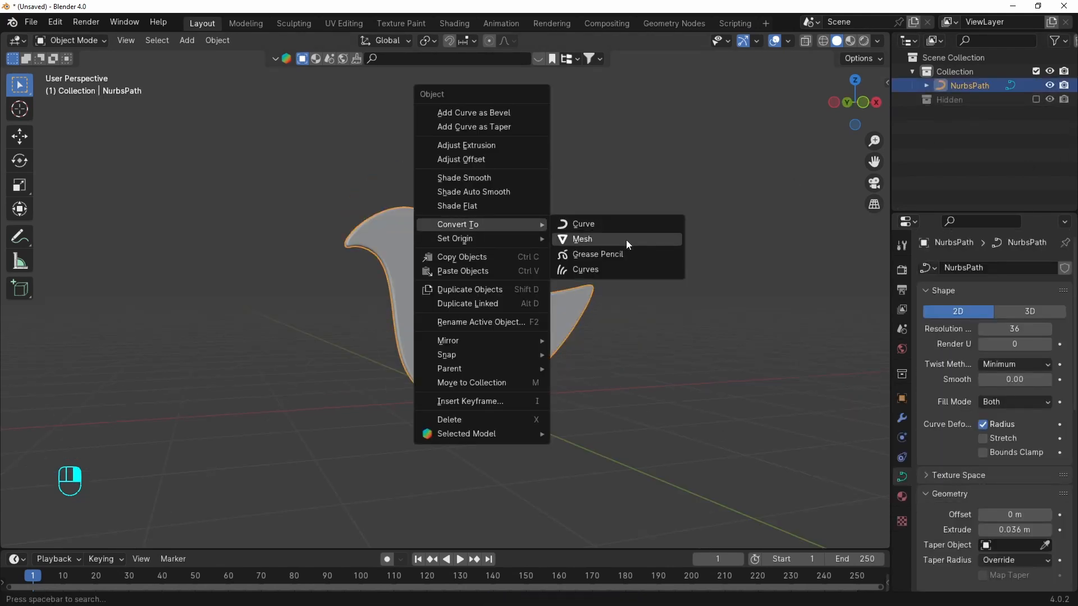
{"action": "left_click", "coordinate": [625, 241]}
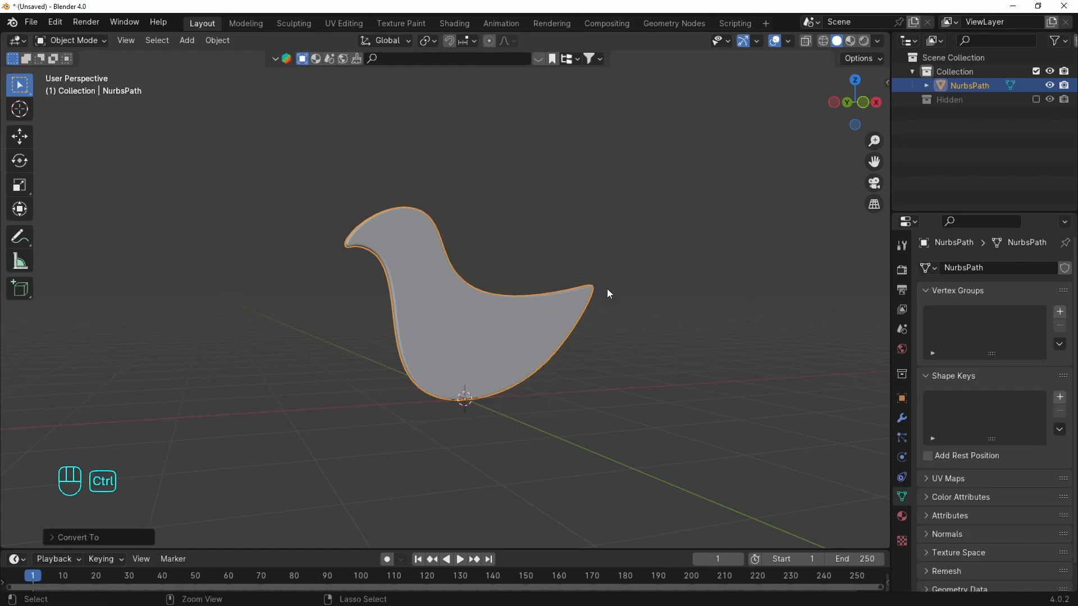
{"action": "key", "text": "ctrl+a"}
{"action": "left_click", "coordinate": [607, 289]}
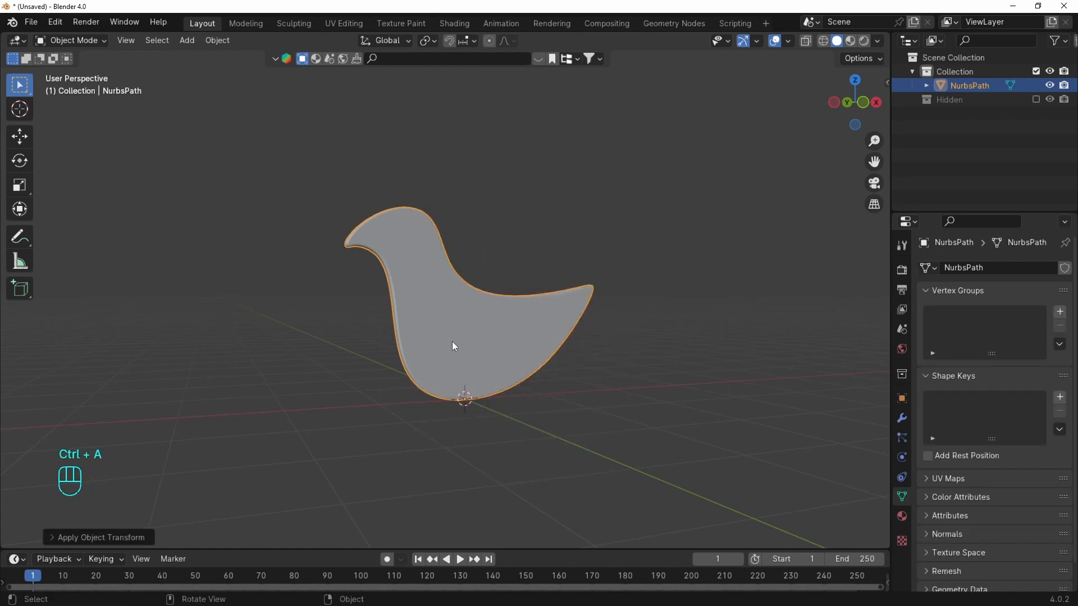
{"action": "middle_click_drag", "start_coordinate": [500, 340], "coordinate": [340, 409]}
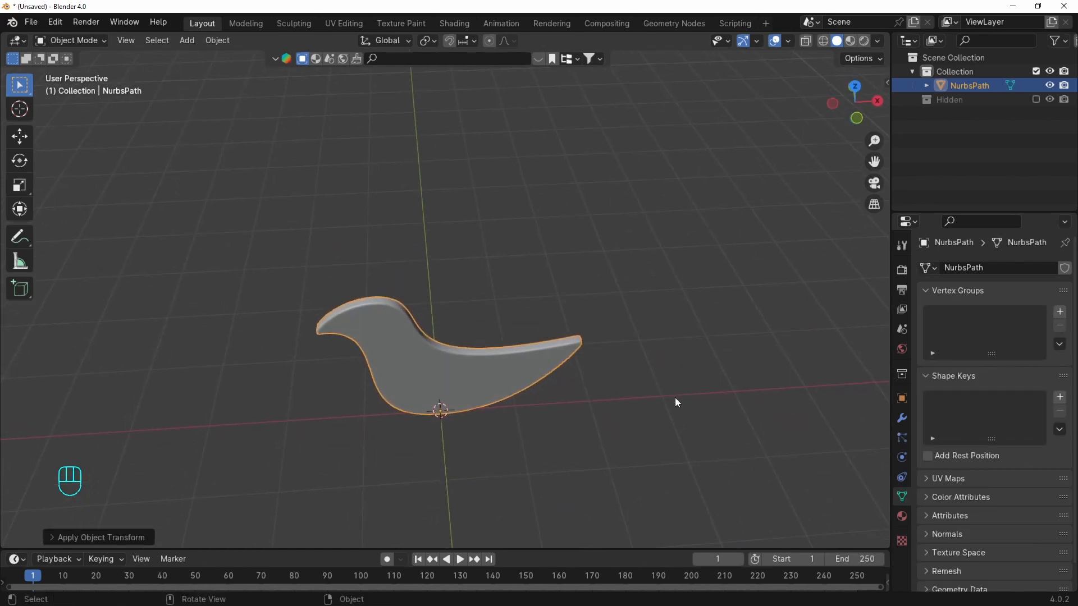
{"action": "middle_click_drag", "start_coordinate": [665, 413], "coordinate": [618, 246]}
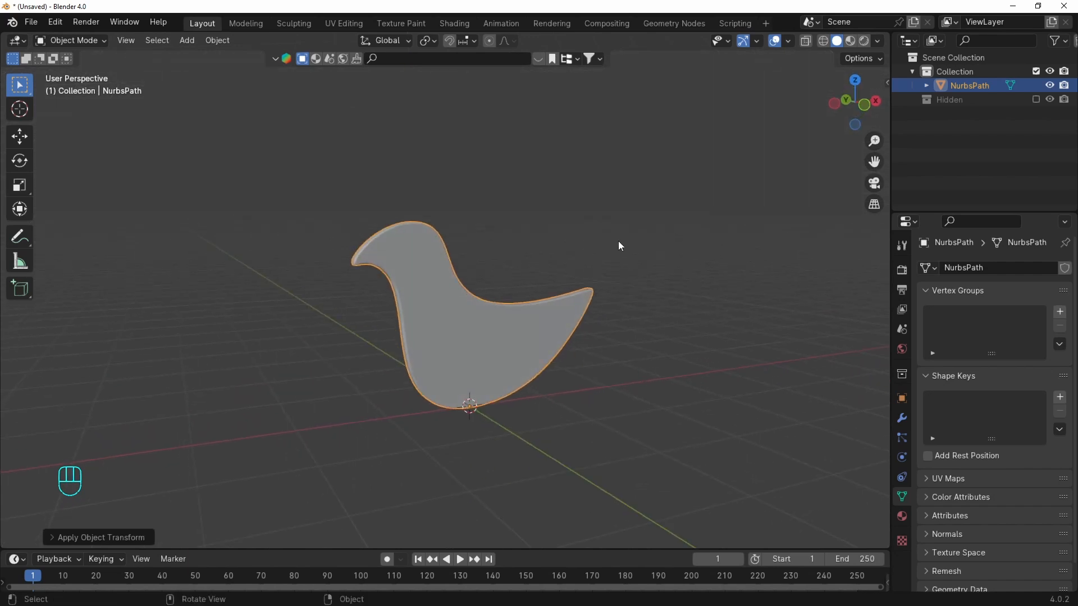
Add a sphere empty and raise it along Z in front view into the bird's body
{"action": "key", "text": "shift+a"}
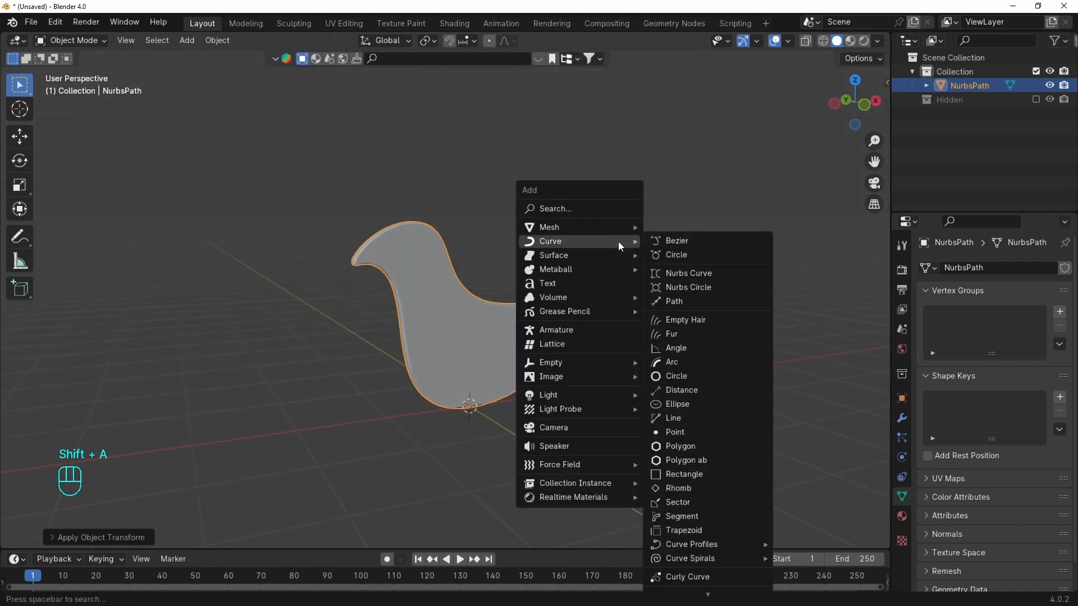
{"action": "mouse_move", "coordinate": [551, 362]}
{"action": "left_click", "coordinate": [693, 437]}
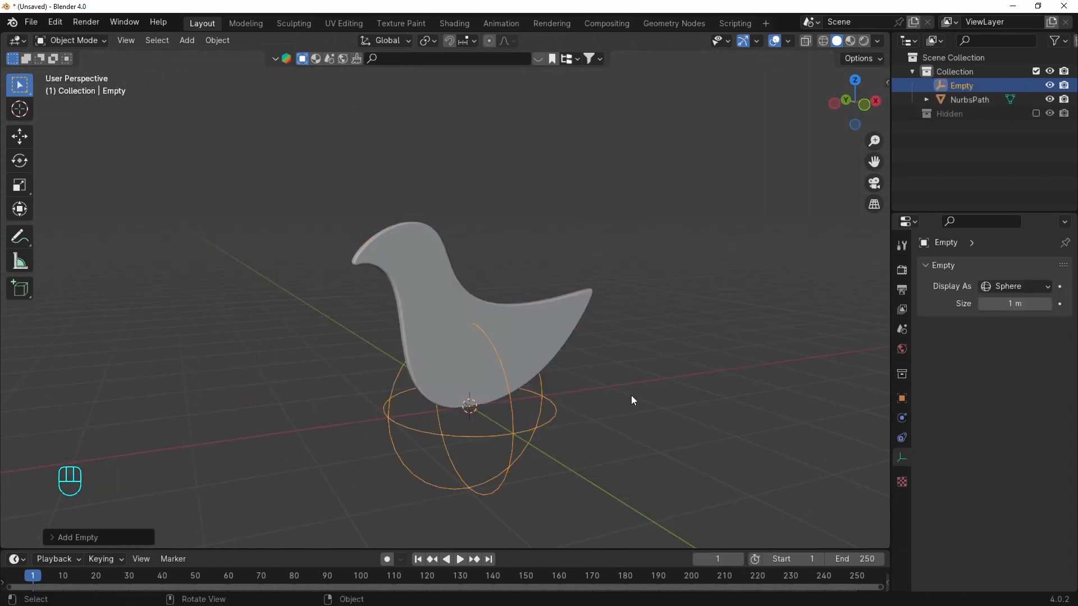
{"action": "key", "text": "KP_3"}
{"action": "key", "text": "KP_1"}
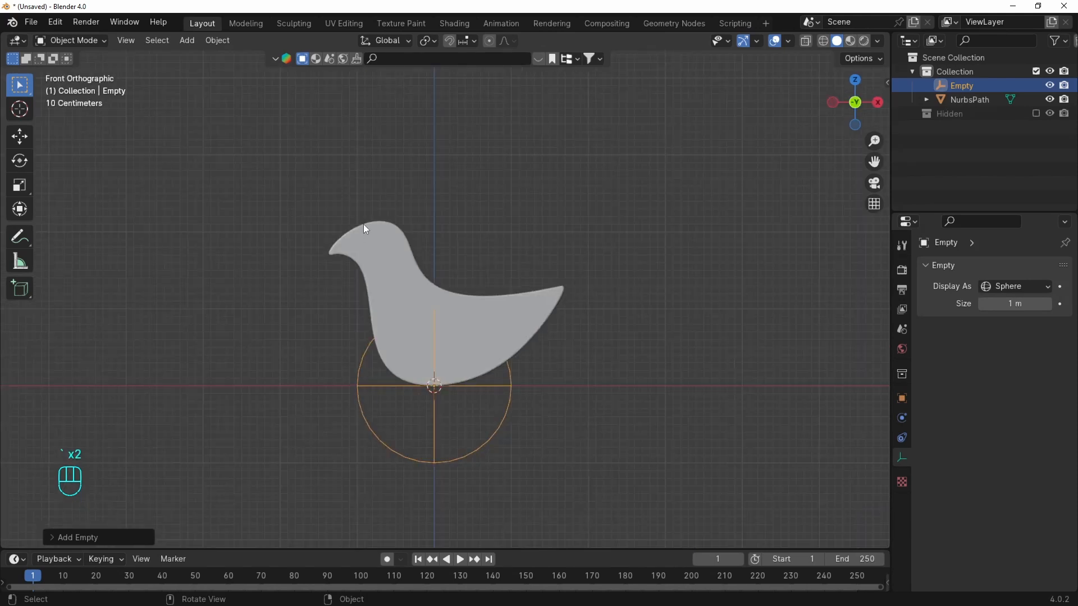
{"action": "scroll", "coordinate": [562, 425], "scroll_direction": "up", "scroll_amount": 5}
{"action": "key", "text": "g"}
{"action": "key", "text": "z"}
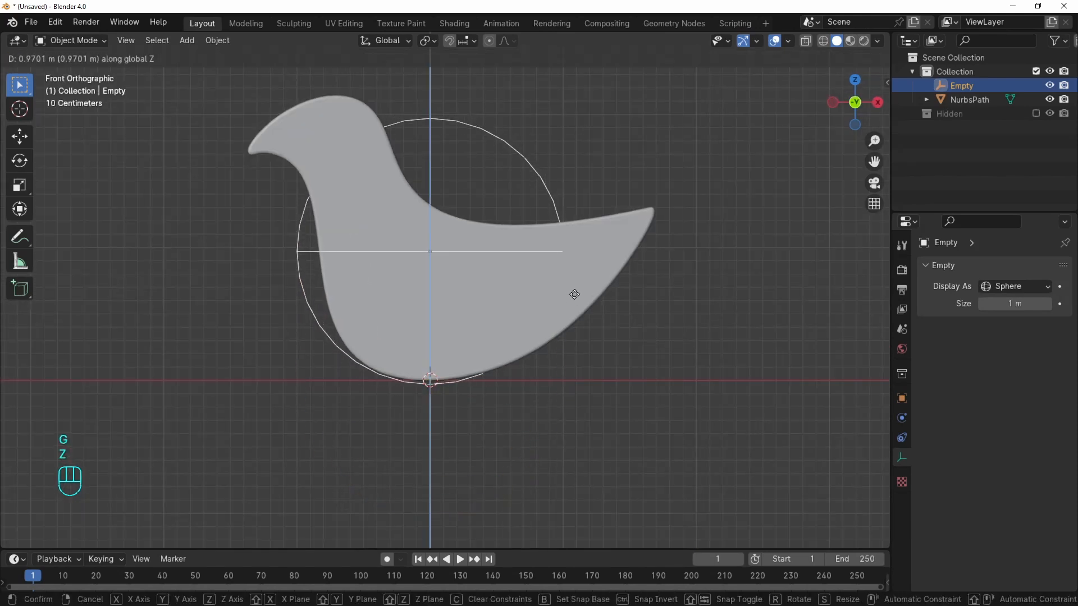
{"action": "left_click", "coordinate": [573, 293]}
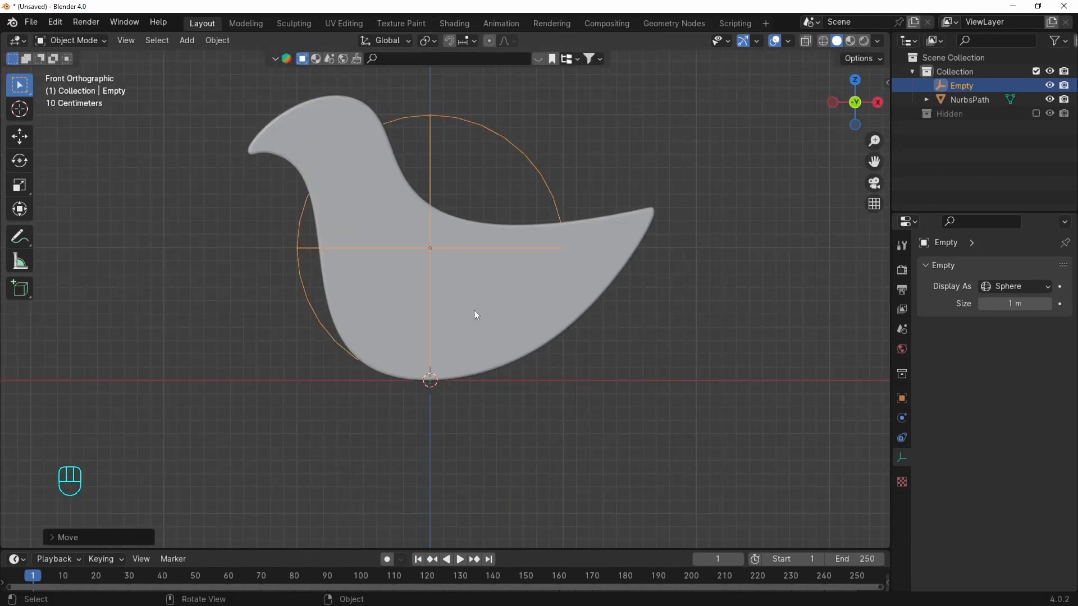
Shift all the bird's vertices along X in edit mode, then rotate the bird
{"action": "left_click", "coordinate": [524, 296]}
{"action": "key", "text": "Tab"}
{"action": "key", "text": "a"}
{"action": "key", "text": "g"}
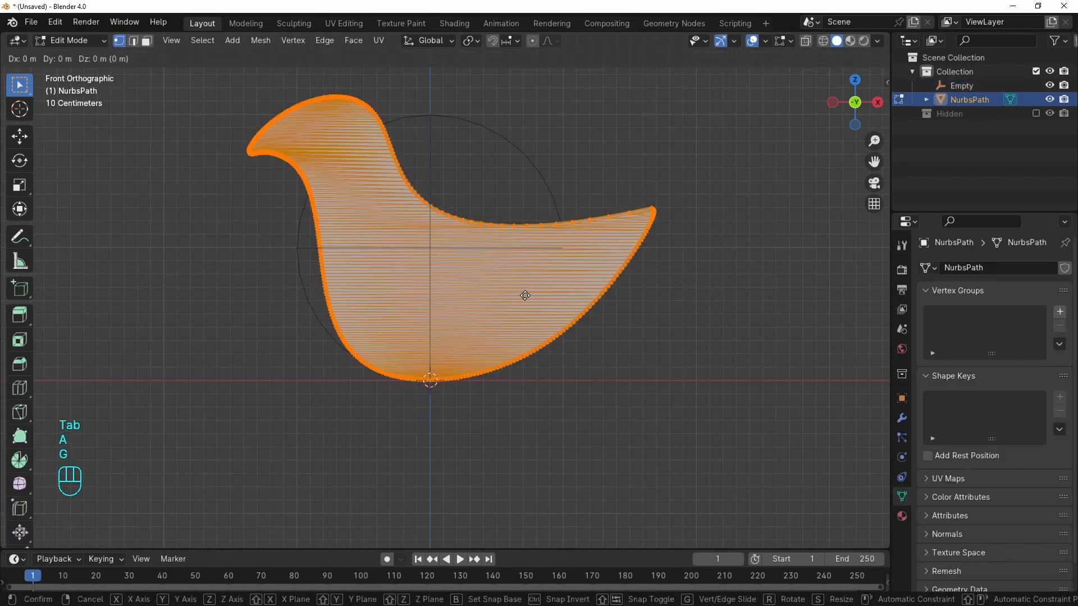
{"action": "key", "text": "x"}
{"action": "left_click", "coordinate": [522, 294]}
{"action": "key", "text": "Tab"}
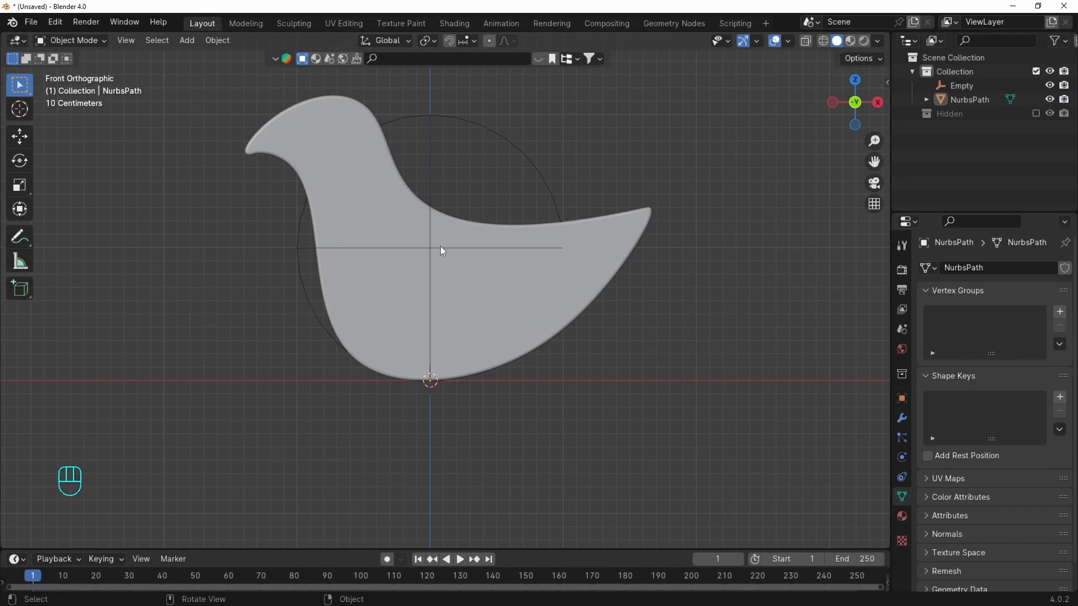
{"action": "left_click", "coordinate": [510, 300]}
{"action": "key", "text": "r"}
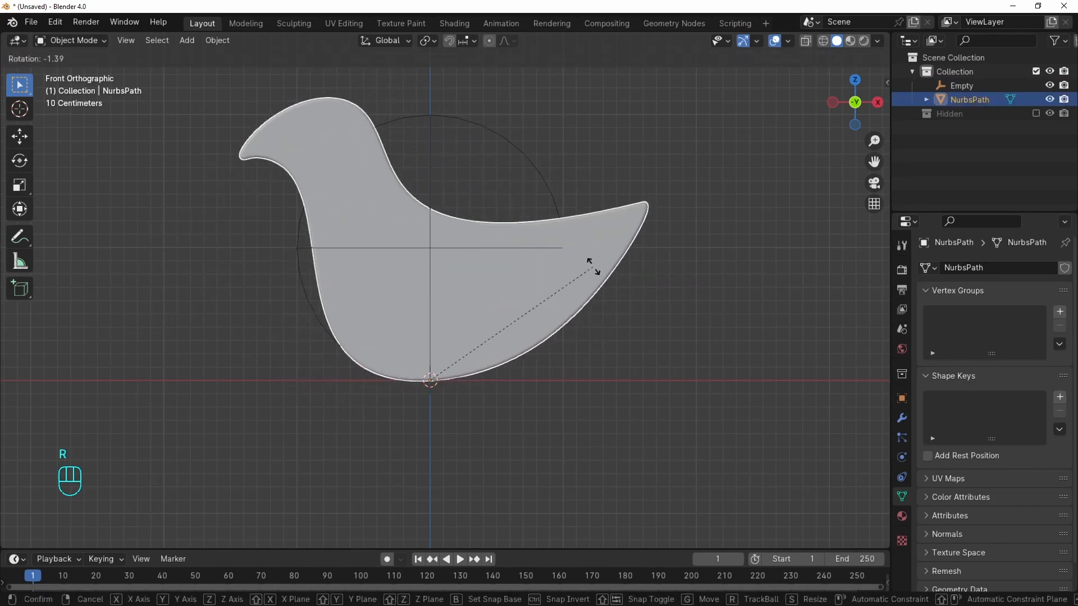
{"action": "left_click", "coordinate": [591, 267]}
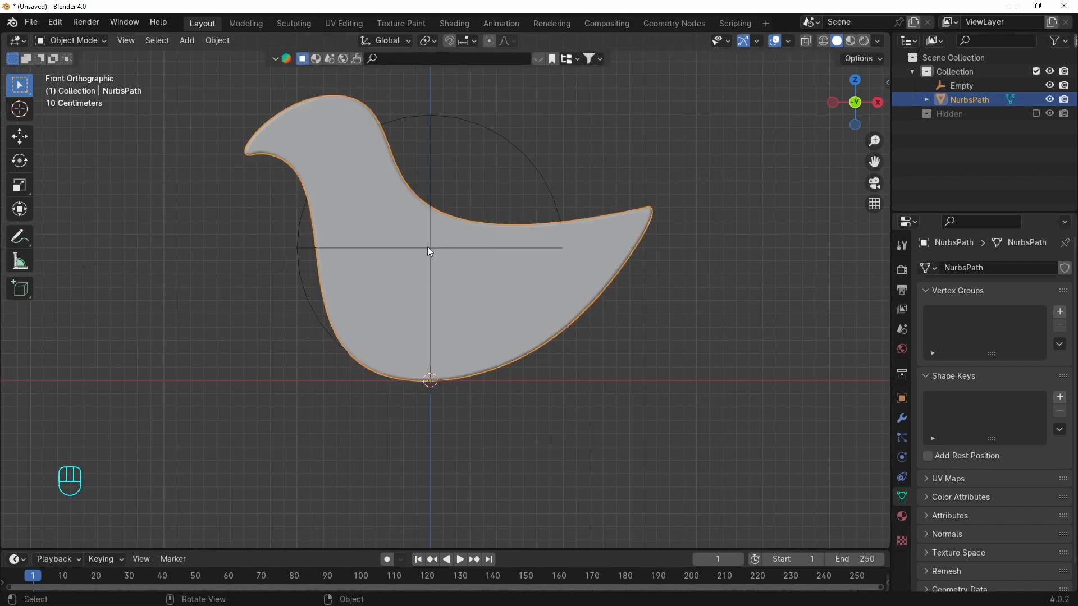
Snap the 3D cursor to the empty, set the bird's origin there, and reset the cursor
{"action": "left_click", "coordinate": [429, 188]}
{"action": "key", "text": "shift+s"}
{"action": "left_click", "coordinate": [606, 268]}
{"action": "left_click", "coordinate": [578, 243]}
{"action": "right_click", "coordinate": [623, 202]}
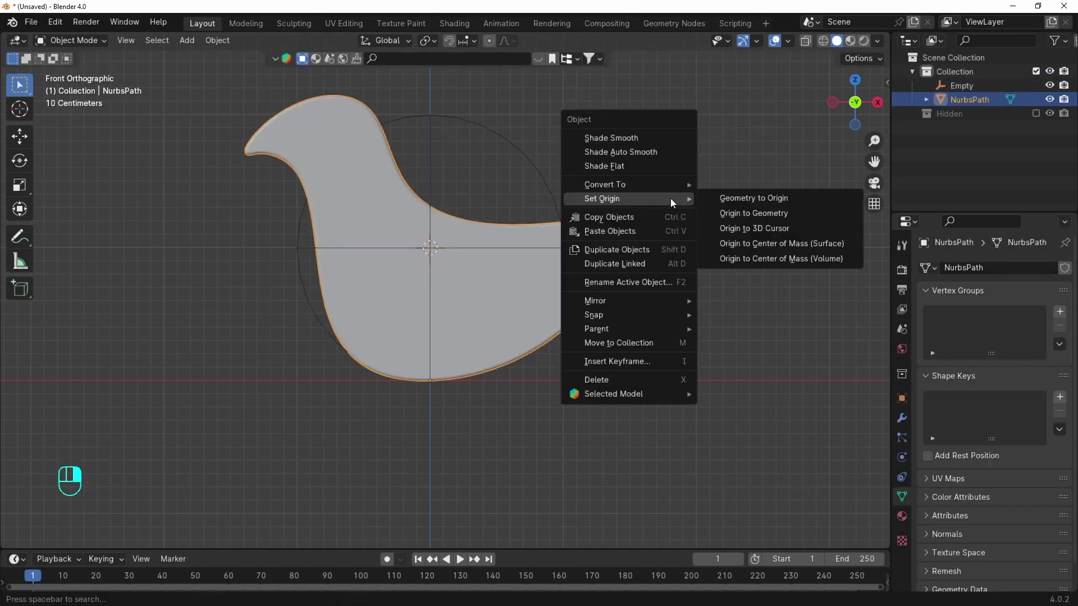
{"action": "left_click", "coordinate": [753, 228]}
{"action": "key", "text": "shift+s"}
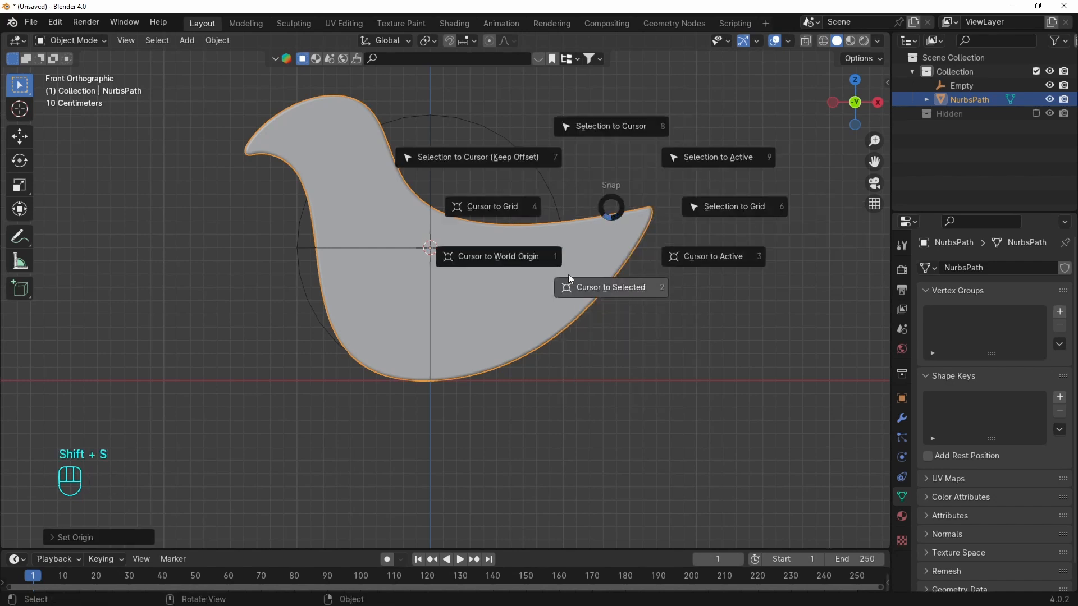
{"action": "left_click", "coordinate": [494, 255]}
Tilt the bird slightly around its new origin
{"action": "key", "text": "r"}
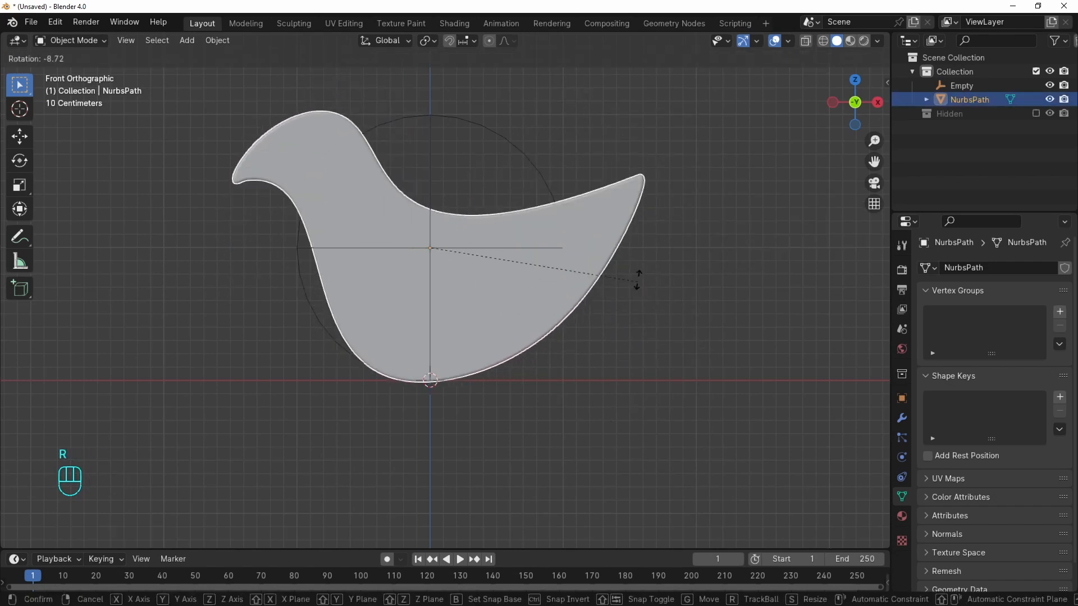
{"action": "left_click", "coordinate": [595, 220]}
{"action": "mouse_move", "coordinate": [627, 268]}
{"action": "middle_mouse_down"}
{"action": "mouse_move", "coordinate": [722, 325]}
{"action": "mouse_move", "coordinate": [666, 340]}
{"action": "middle_mouse_up"}
Parent the bird mesh to the sphere empty
{"action": "left_click", "coordinate": [581, 247], "text": "shift"}
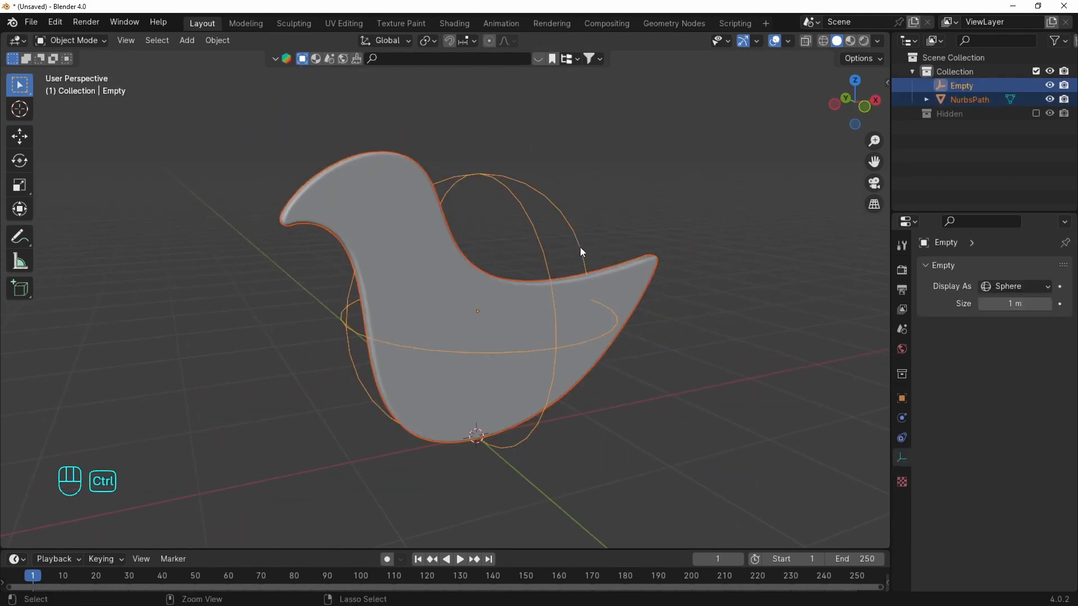
{"action": "key", "text": "ctrl+p"}
{"action": "left_click", "coordinate": [581, 247]}
{"action": "left_click", "coordinate": [672, 298]}
{"action": "left_click", "coordinate": [631, 275]}
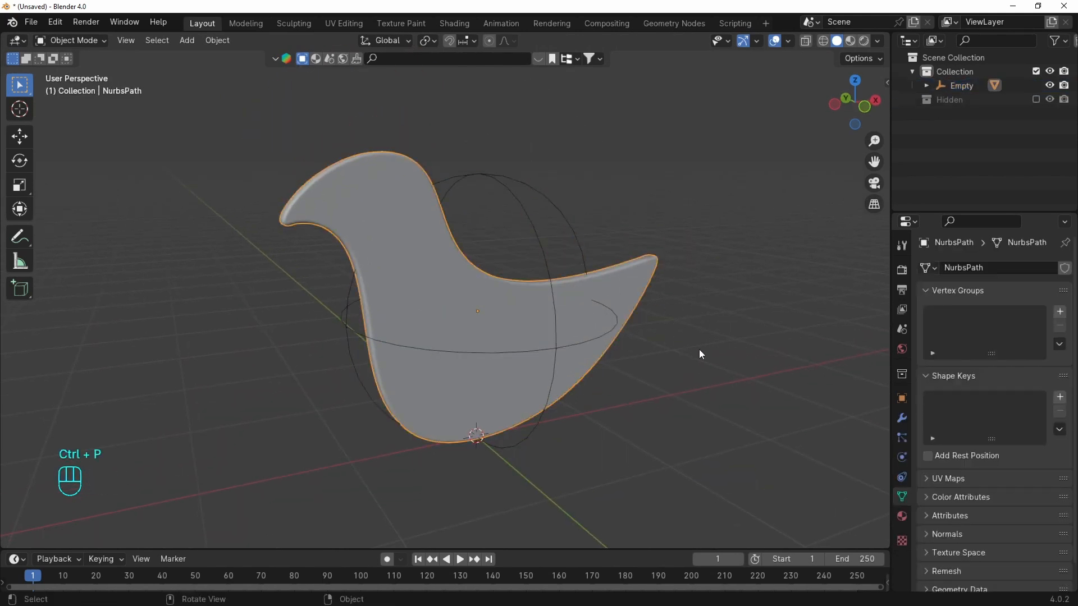
Add a Transformation constraint targeting the empty with Local Space for target and owner
{"action": "left_click", "coordinate": [902, 476]}
{"action": "left_click", "coordinate": [1026, 269]}
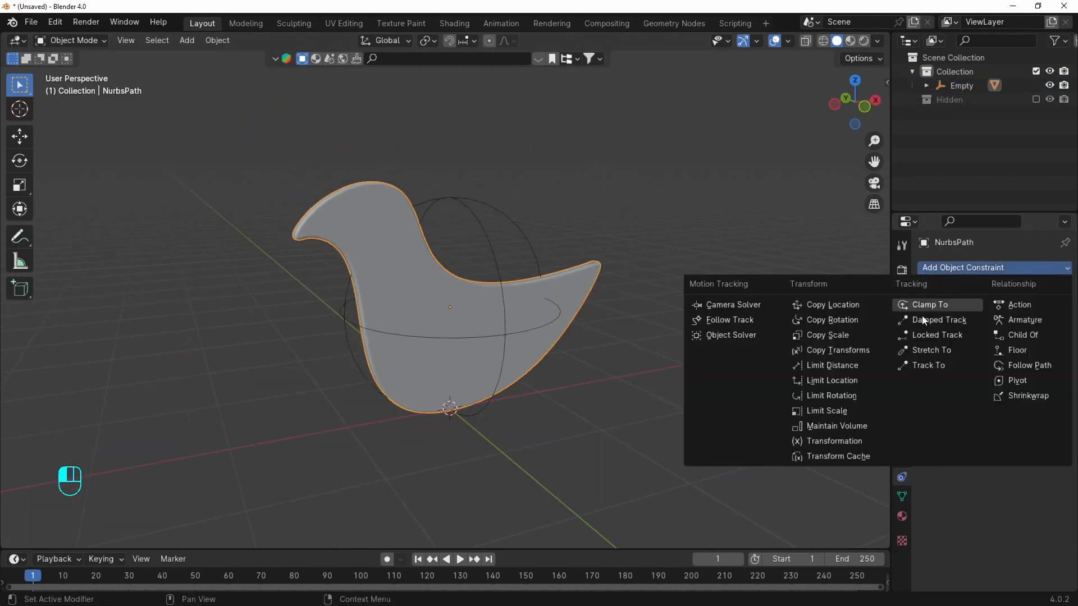
{"action": "left_click", "coordinate": [830, 441]}
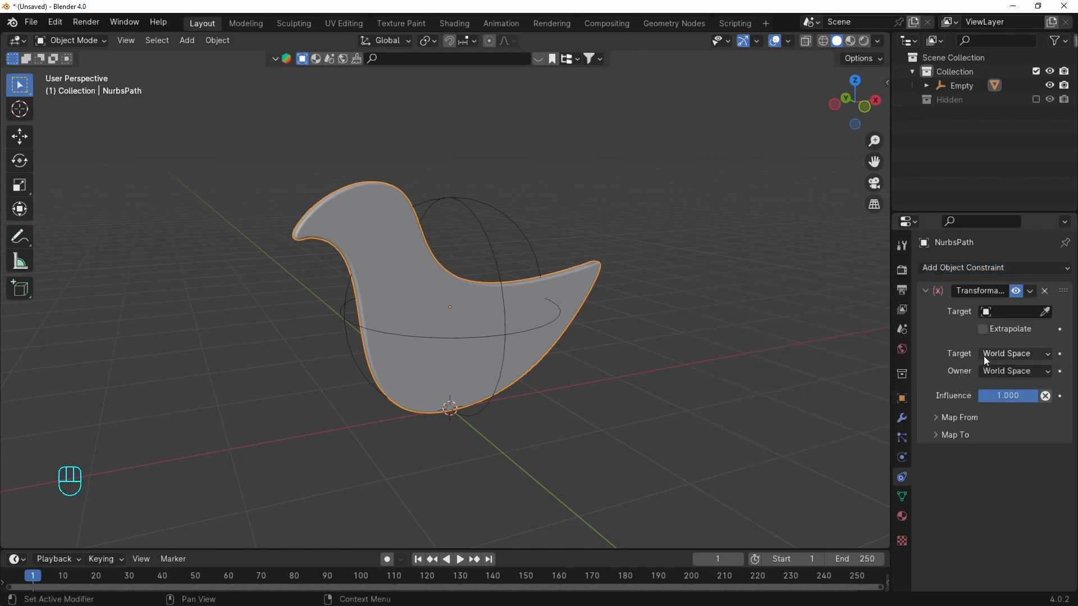
{"action": "left_click", "coordinate": [1045, 312]}
{"action": "left_click", "coordinate": [515, 222]}
{"action": "left_click", "coordinate": [1020, 352]}
{"action": "left_click", "coordinate": [1001, 402]}
{"action": "left_click", "coordinate": [1011, 371]}
{"action": "left_click", "coordinate": [993, 418]}
Map From X up to 4.5 m onto a Map To Y rotation reaching 360°
{"action": "left_click", "coordinate": [935, 419]}
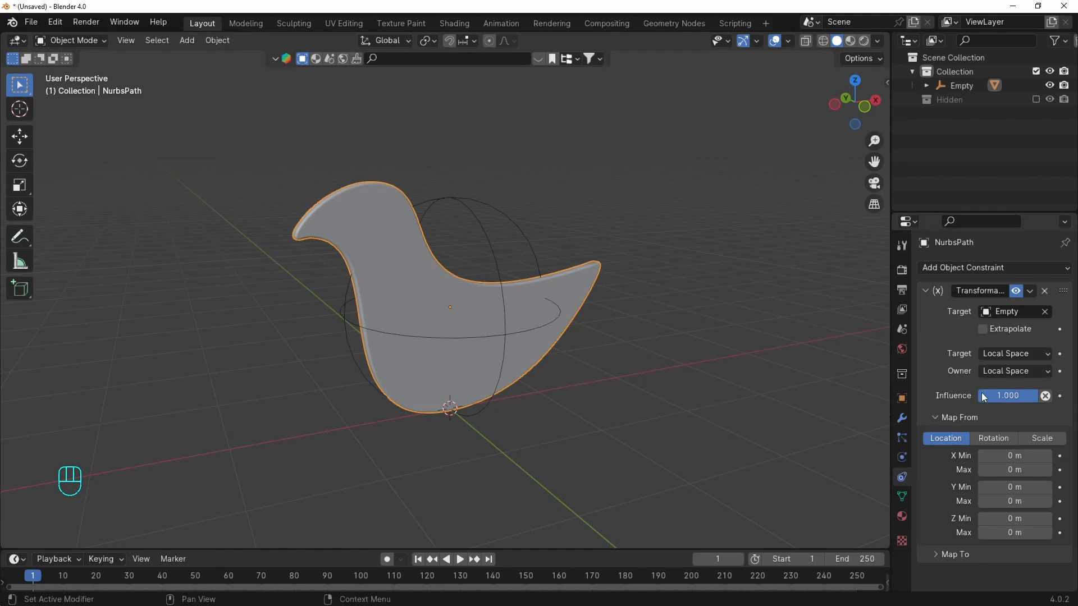
{"action": "left_click", "coordinate": [938, 555]}
{"action": "scroll", "coordinate": [994, 392], "scroll_direction": "down", "scroll_amount": 1}
{"action": "scroll", "coordinate": [994, 421], "scroll_direction": "down", "scroll_amount": 3}
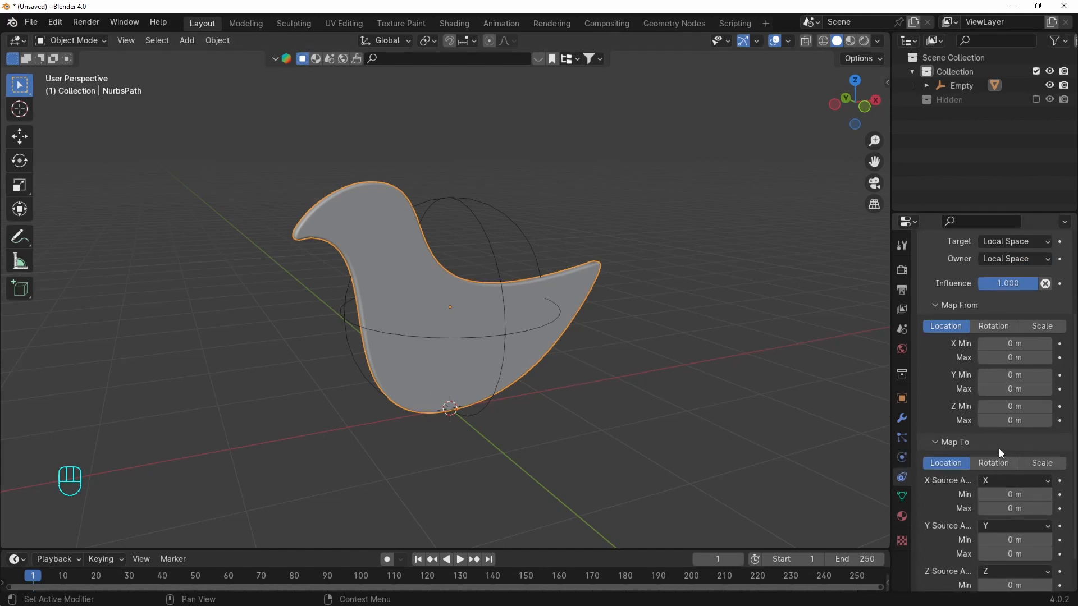
{"action": "left_click", "coordinate": [994, 463]}
{"action": "key", "text": "r"}
{"action": "key", "text": "y"}
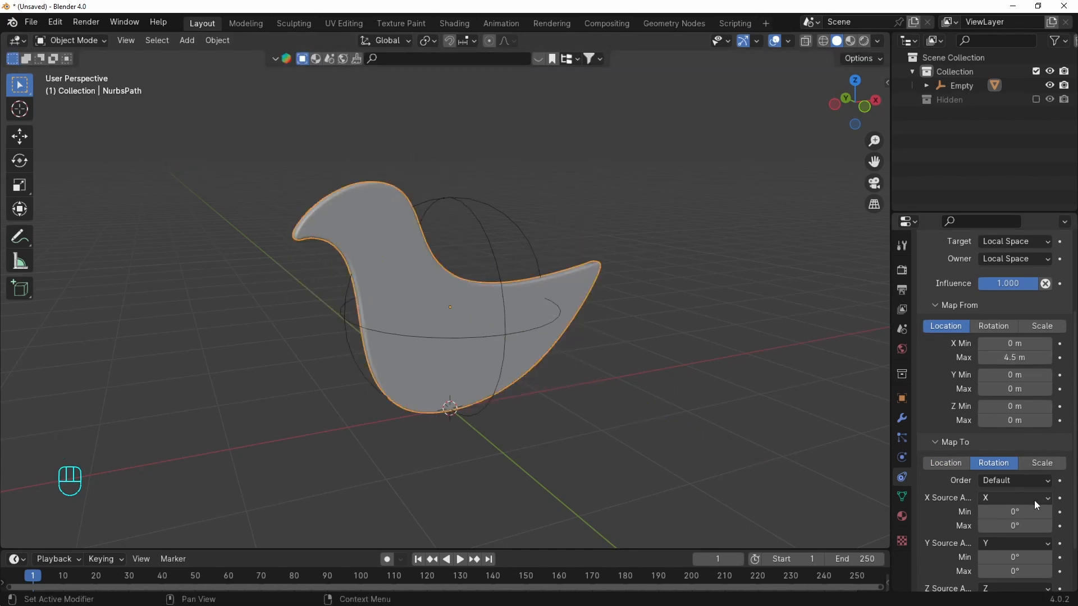
{"action": "scroll", "coordinate": [1029, 507], "scroll_direction": "down", "scroll_amount": 2}
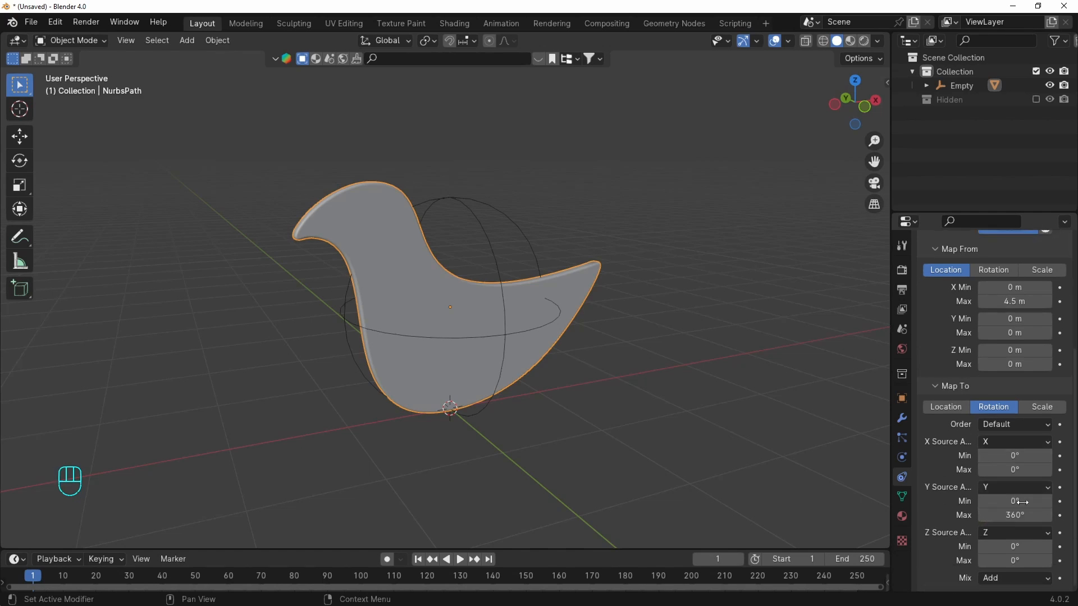
Test-slide the Empty along X then Y to see which axis tilts the bird, and cancel
{"action": "left_click", "coordinate": [539, 329]}
{"action": "key", "text": "g"}
{"action": "key", "text": "x"}
{"action": "key", "text": "y"}
{"action": "right_click", "coordinate": [534, 358]}
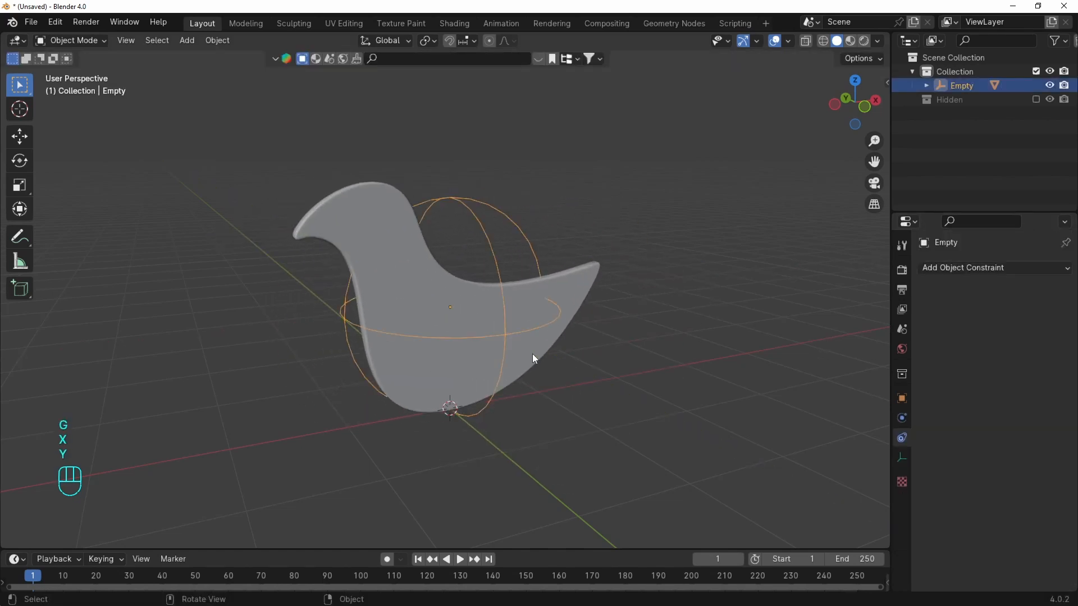
Set the constraint's Y rotation Source Axis to X, then test with a cancelled X slide of the Empty
{"action": "left_click", "coordinate": [584, 306]}
{"action": "scroll", "coordinate": [1024, 434], "scroll_direction": "down", "scroll_amount": 5}
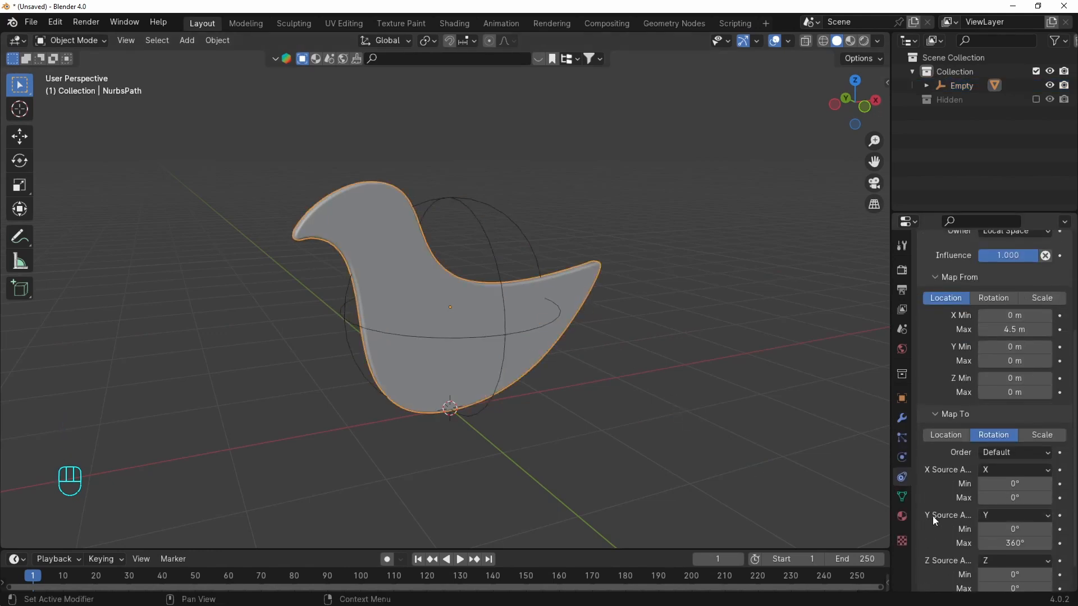
{"action": "left_click", "coordinate": [999, 515]}
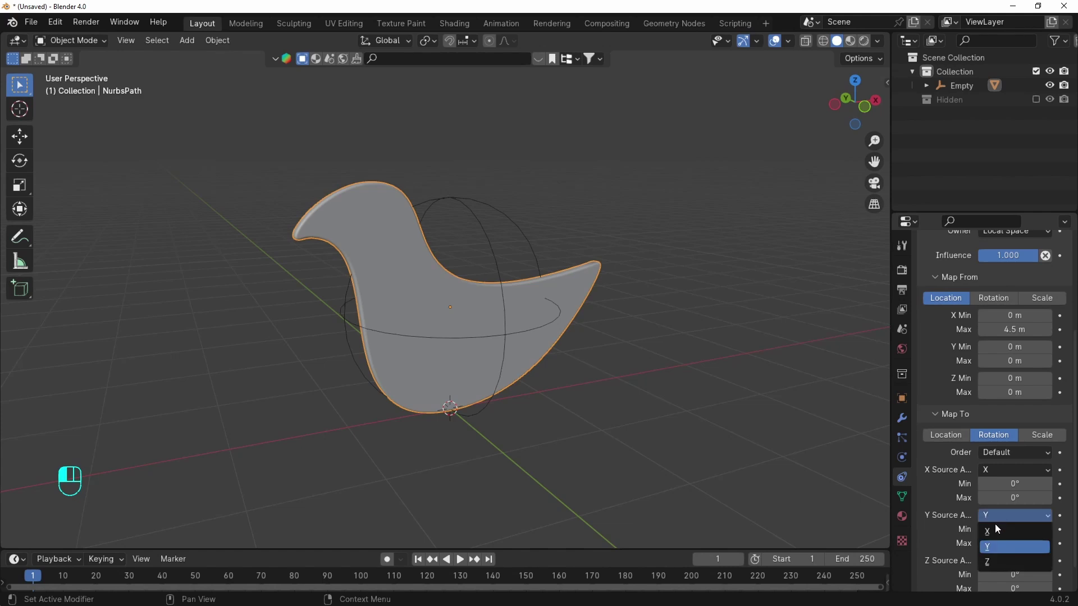
{"action": "left_click", "coordinate": [555, 322]}
{"action": "key", "text": "g"}
{"action": "key", "text": "x"}
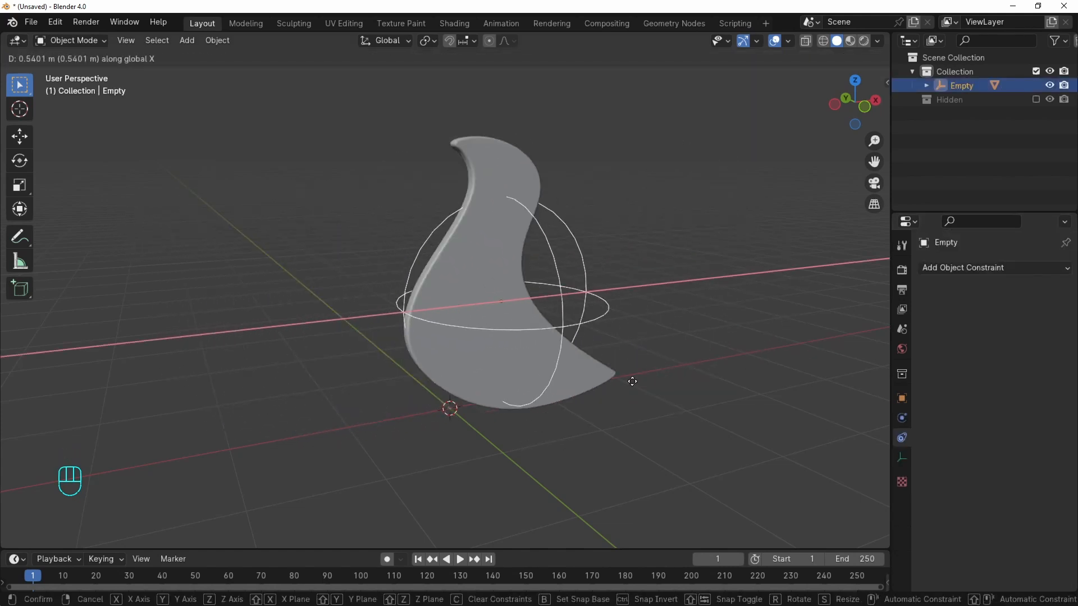
{"action": "right_click", "coordinate": [757, 371]}
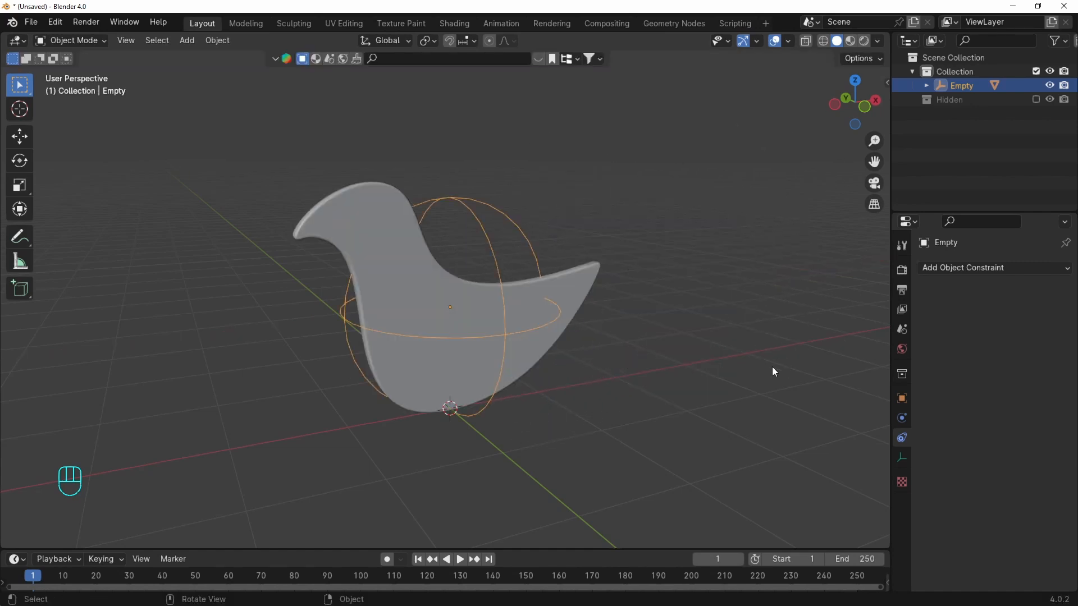
Review the bird's constraint from a new angle and slide the Empty along X to a new position
{"action": "left_click", "coordinate": [456, 309]}
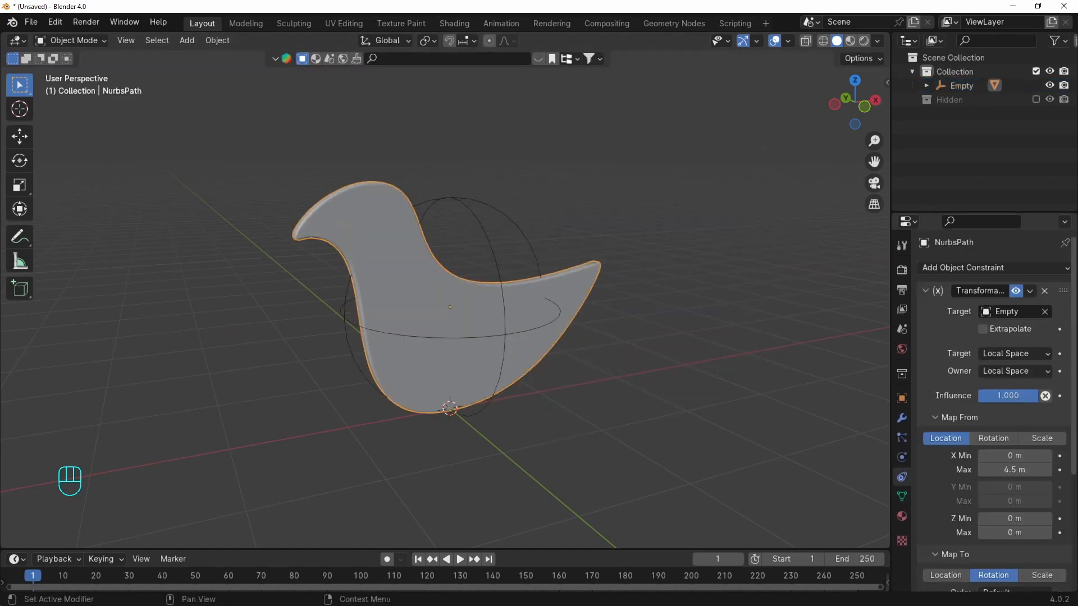
{"action": "scroll", "coordinate": [631, 418], "scroll_direction": "down", "scroll_amount": 3}
{"action": "middle_click_drag", "start_coordinate": [630, 418], "coordinate": [683, 419]}
{"action": "middle_click_drag", "start_coordinate": [465, 403], "coordinate": [427, 405]}
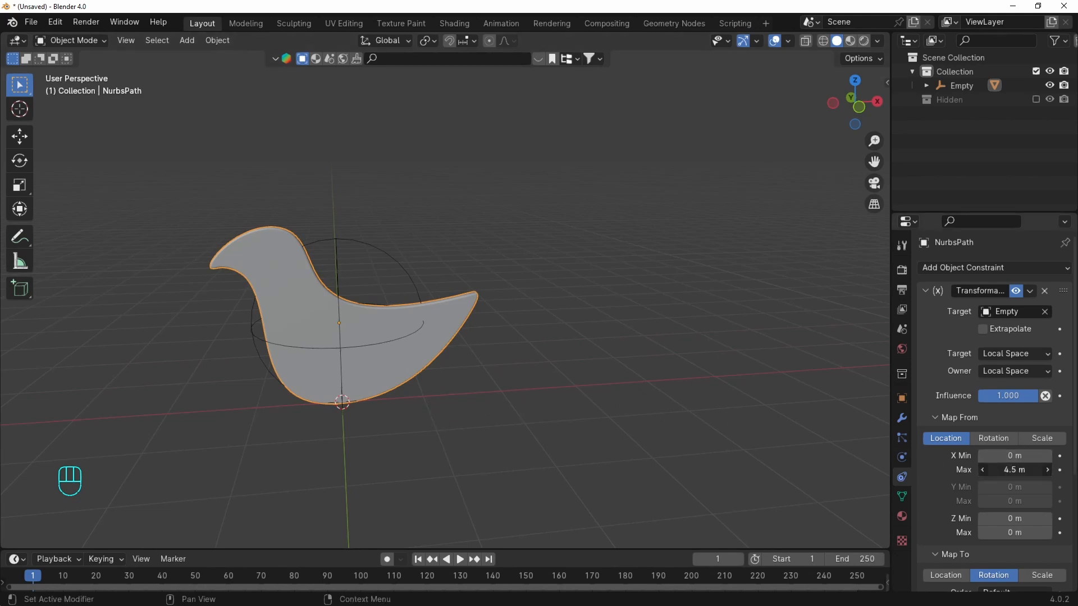
{"action": "left_click", "coordinate": [417, 291]}
{"action": "key", "text": "g"}
{"action": "key", "text": "x"}
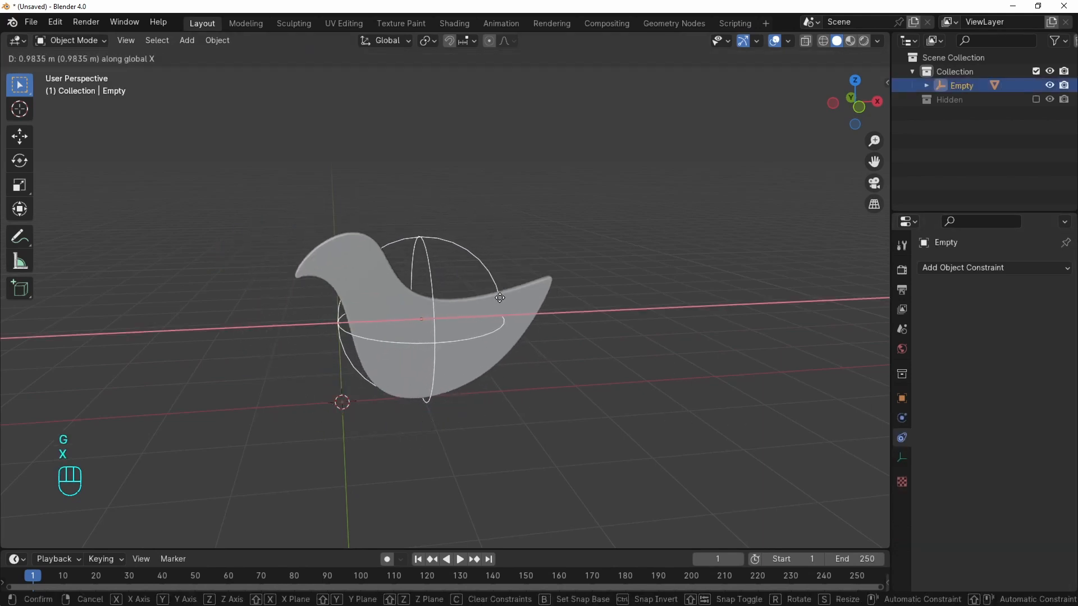
{"action": "left_click", "coordinate": [393, 404]}
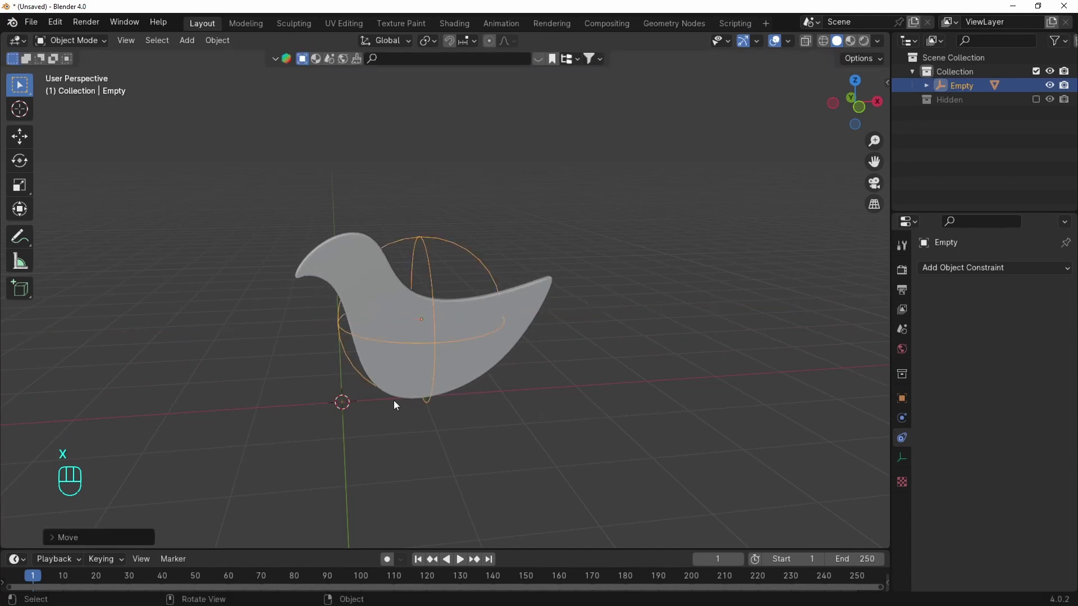
Set the constraint's Map From X Max to 3 m and slide the Empty left to test it
{"action": "left_click", "coordinate": [454, 381]}
{"action": "type", "text": "3"}
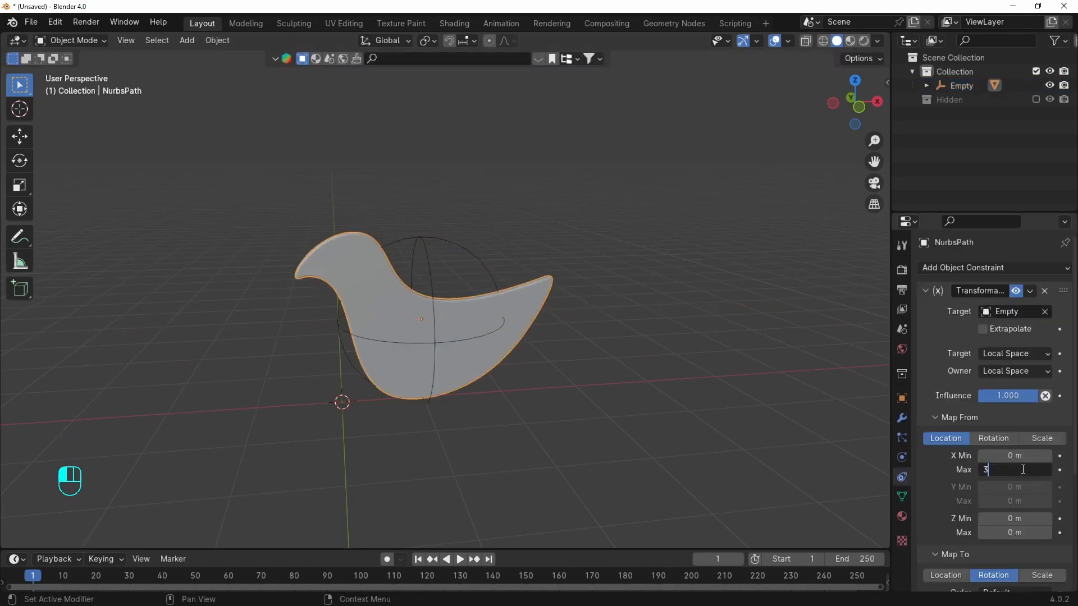
{"action": "key", "text": "Return"}
{"action": "left_click", "coordinate": [493, 349]}
{"action": "key", "text": "g"}
{"action": "key", "text": "x"}
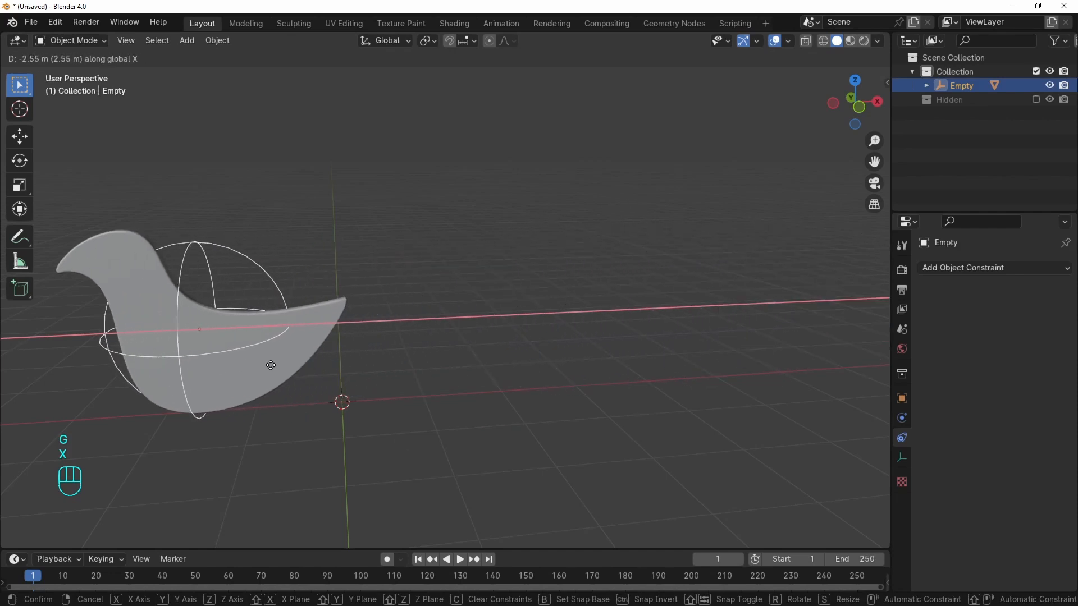
{"action": "left_click", "coordinate": [486, 365]}
{"action": "left_click", "coordinate": [493, 311]}
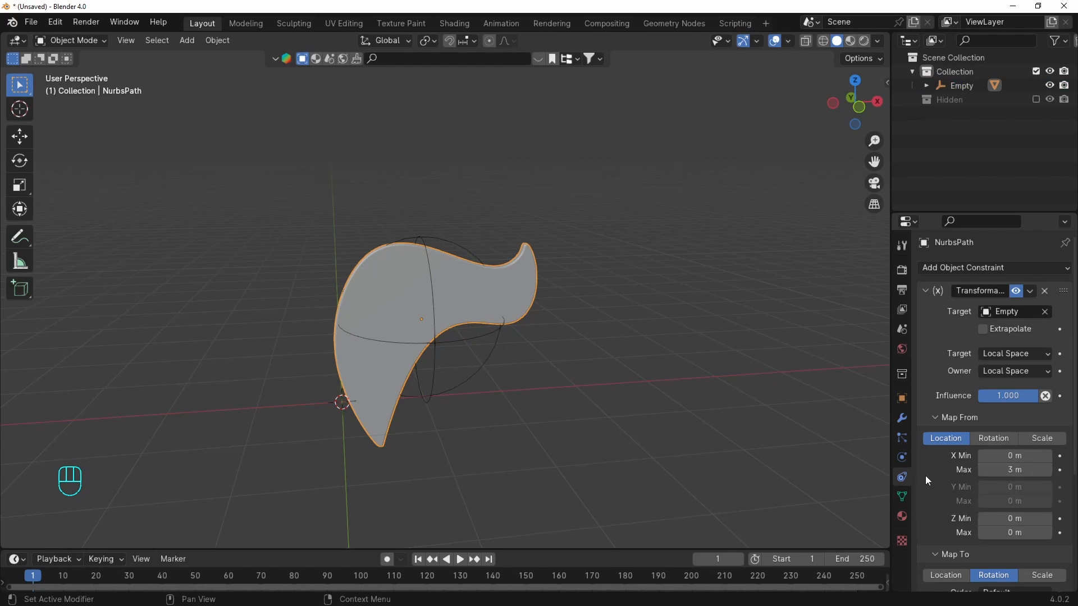
Test-slide the Empty along X past the range, cancel, and return to the constraint for Extrapolate
{"action": "left_click", "coordinate": [478, 342]}
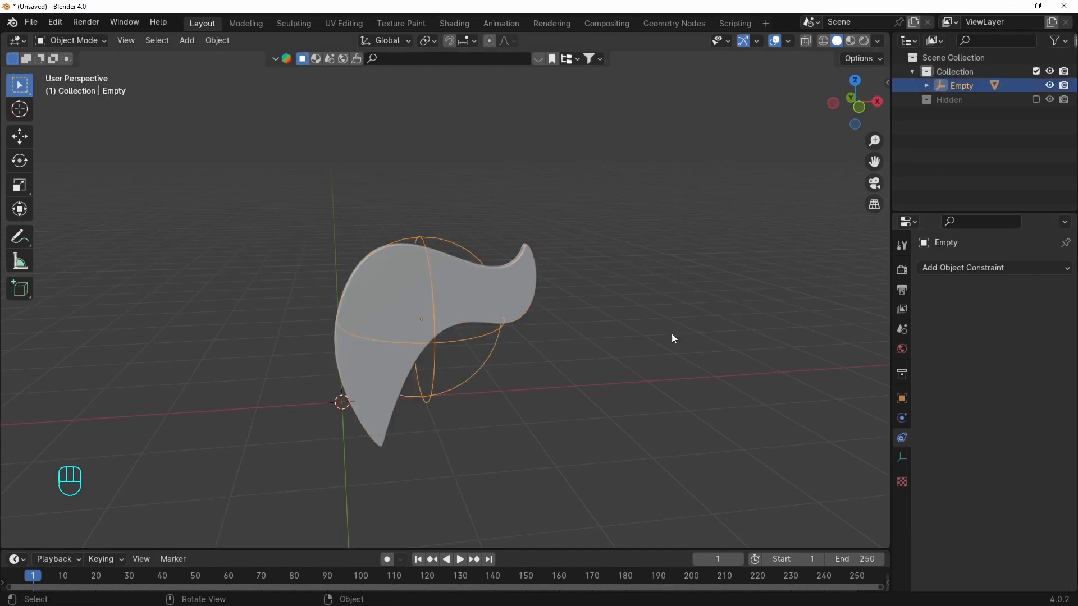
{"action": "key", "text": "g"}
{"action": "key", "text": "x"}
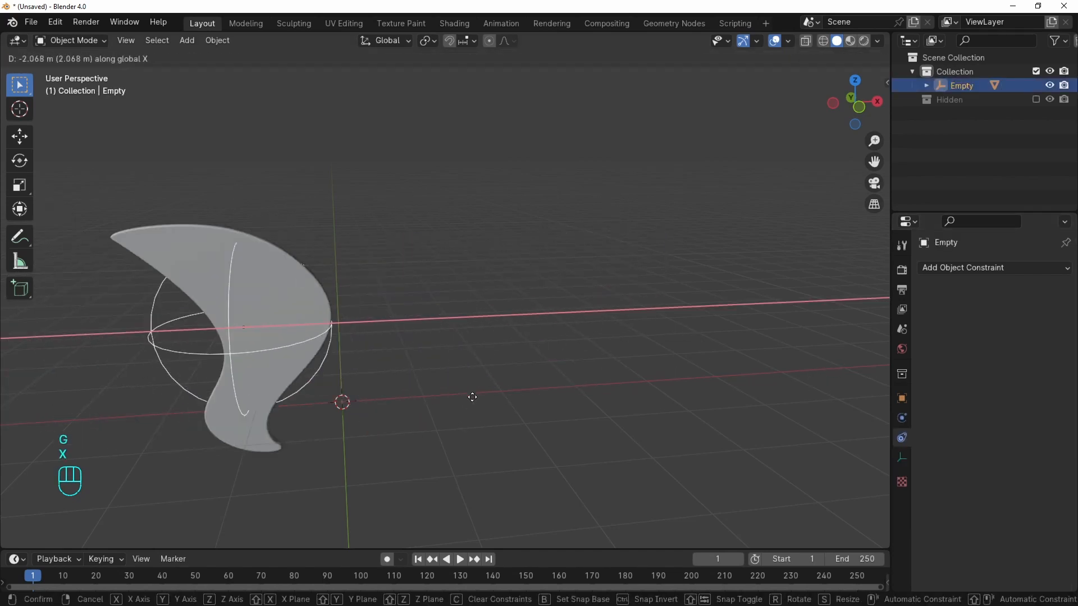
{"action": "key", "text": "Escape"}
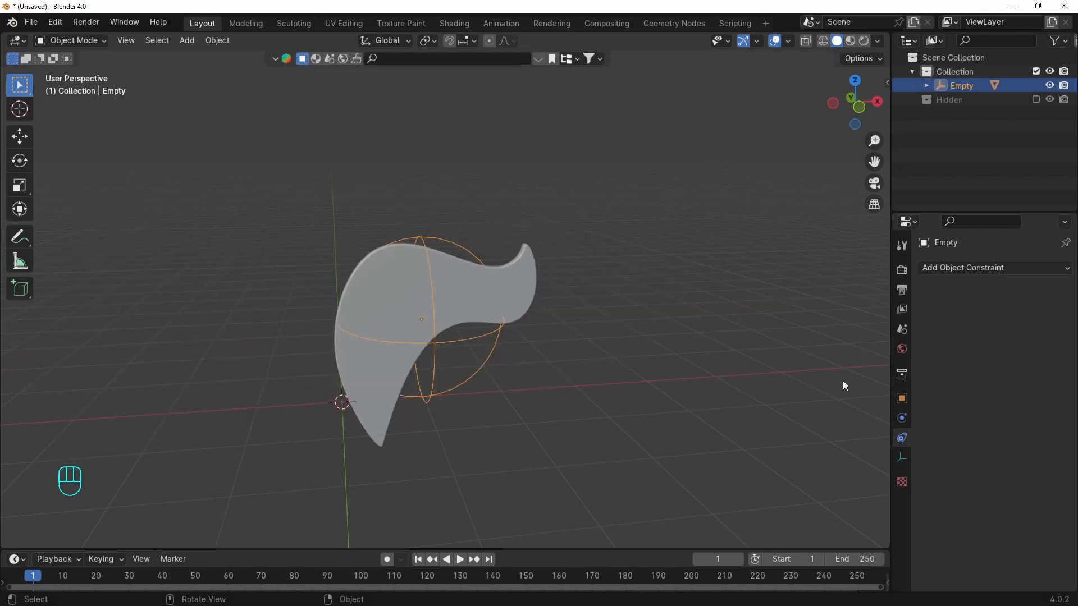
{"action": "left_click", "coordinate": [458, 285]}
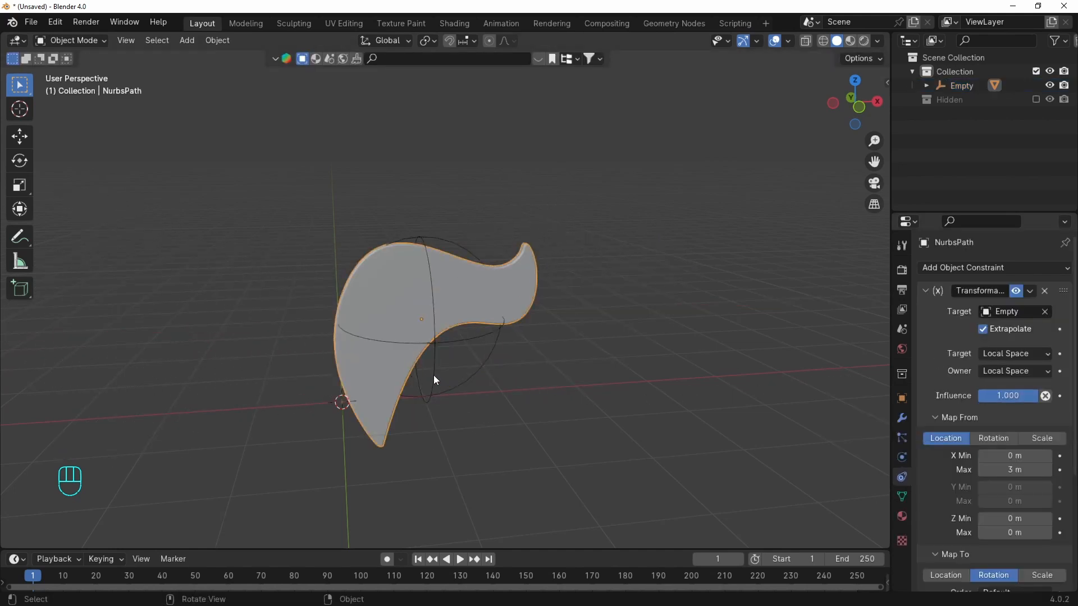
Reset the Empty's Location X to 0 m in the N panel and apply the bird's rotation
{"action": "left_click", "coordinate": [492, 343]}
{"action": "key", "text": "n"}
{"action": "left_click_drag", "start_coordinate": [804, 112], "coordinate": [787, 113]}
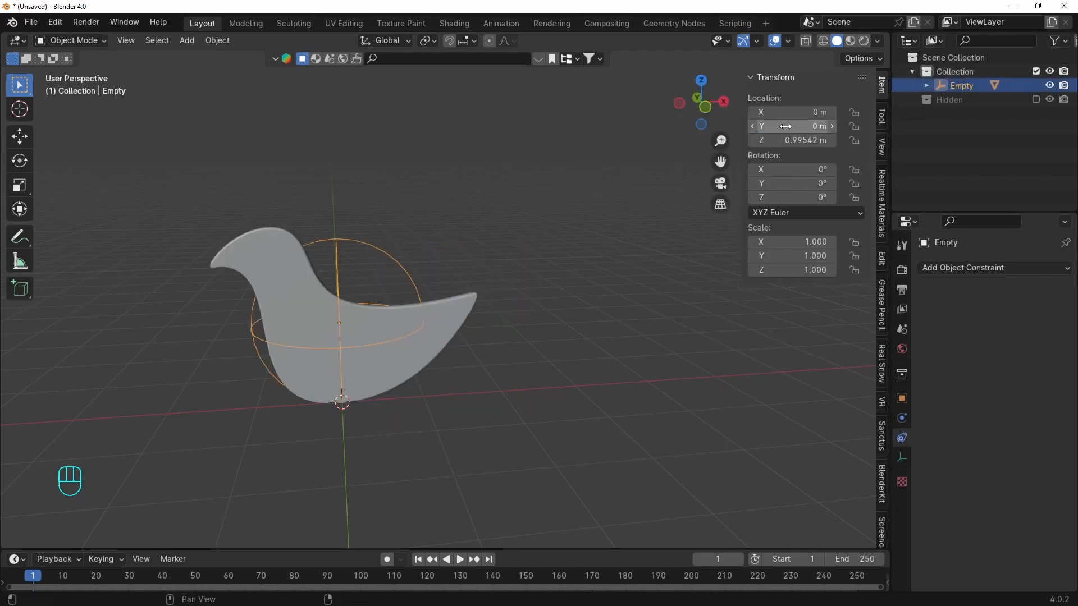
{"action": "left_click", "coordinate": [453, 322]}
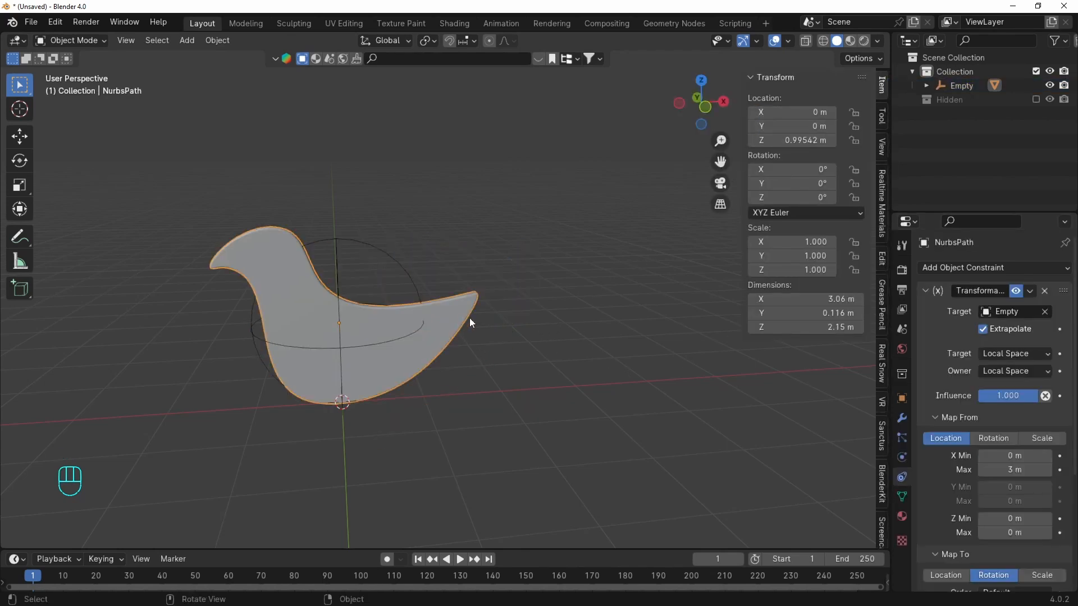
{"action": "key", "text": "ctrl+a"}
{"action": "left_click", "coordinate": [530, 312]}
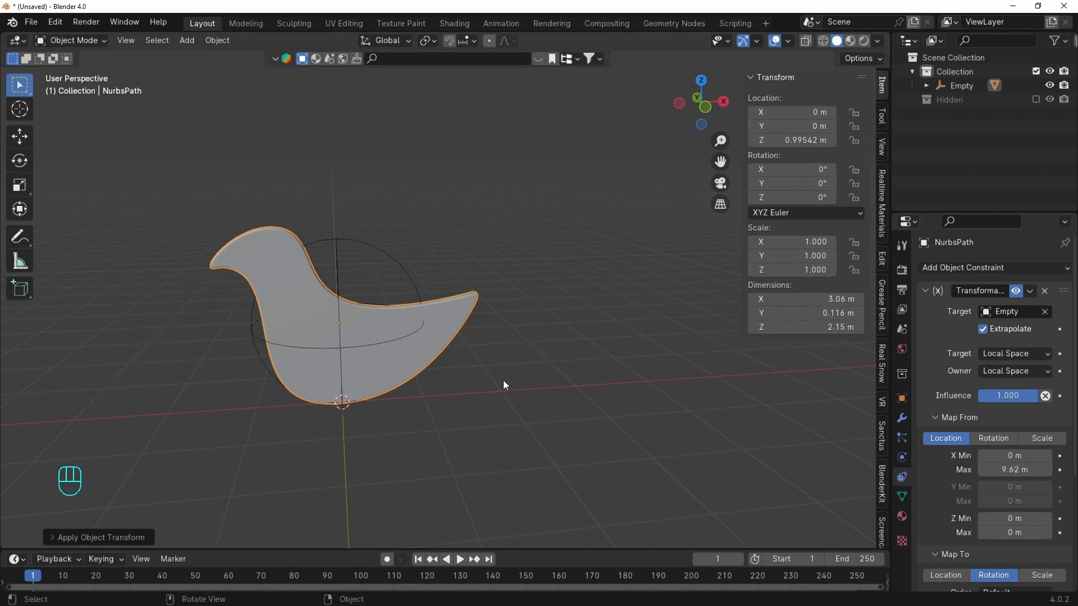
Slide the Empty along X to test the constraint's extended 9.62 m range
{"action": "left_click", "coordinate": [404, 278]}
{"action": "key", "text": "g"}
{"action": "key", "text": "x"}
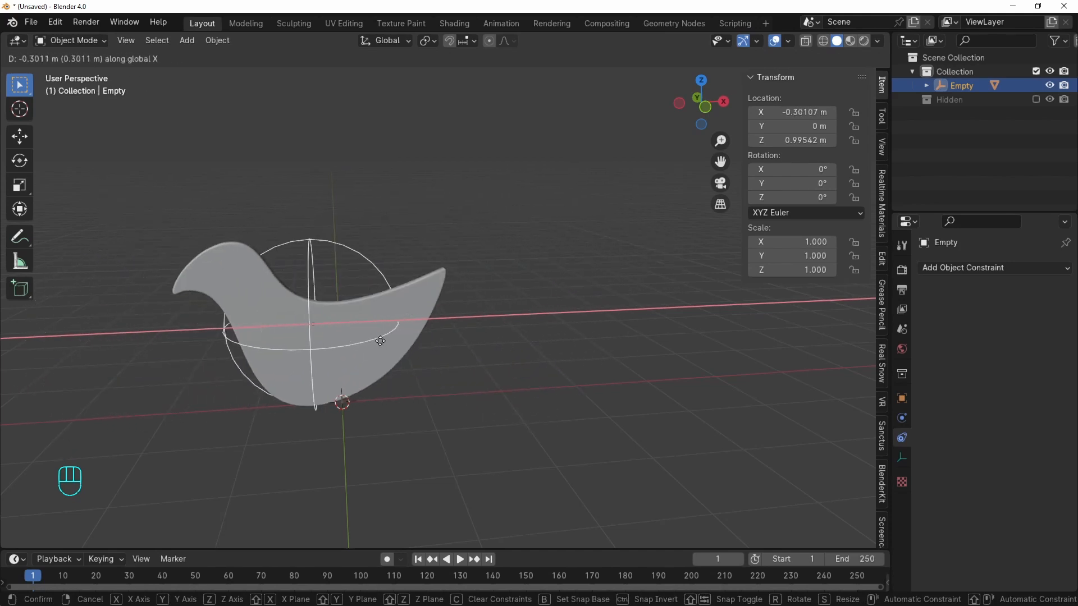
Cancel the slide so the Empty returns to X 0 m and enlarge the timeline area
{"action": "key", "text": "Escape"}
{"action": "middle_click_drag", "start_coordinate": [424, 367], "coordinate": [468, 369]}
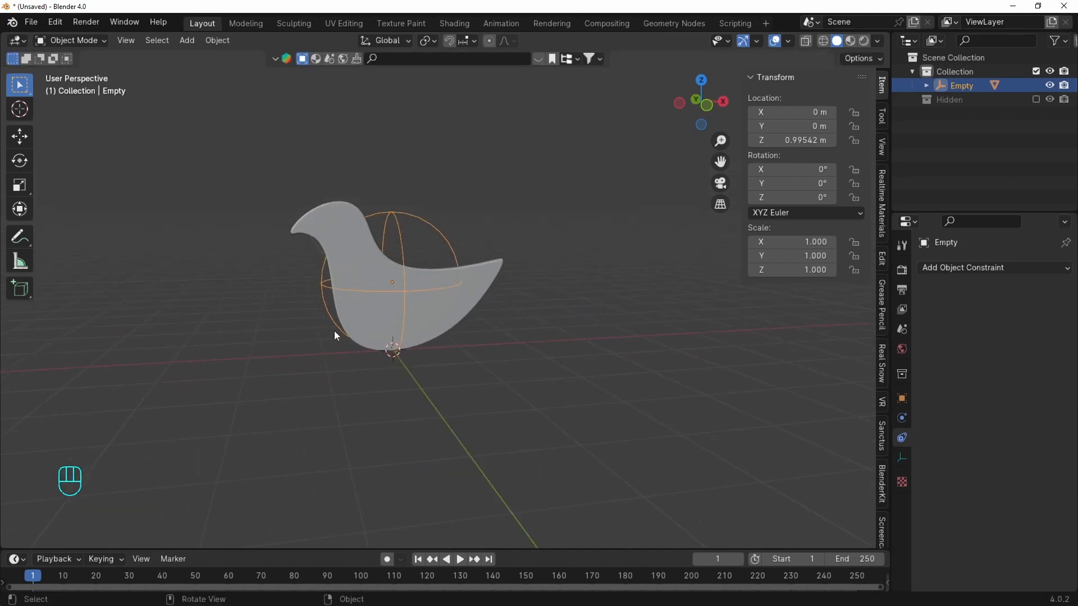
{"action": "left_click_drag", "start_coordinate": [340, 551], "coordinate": [361, 490]}
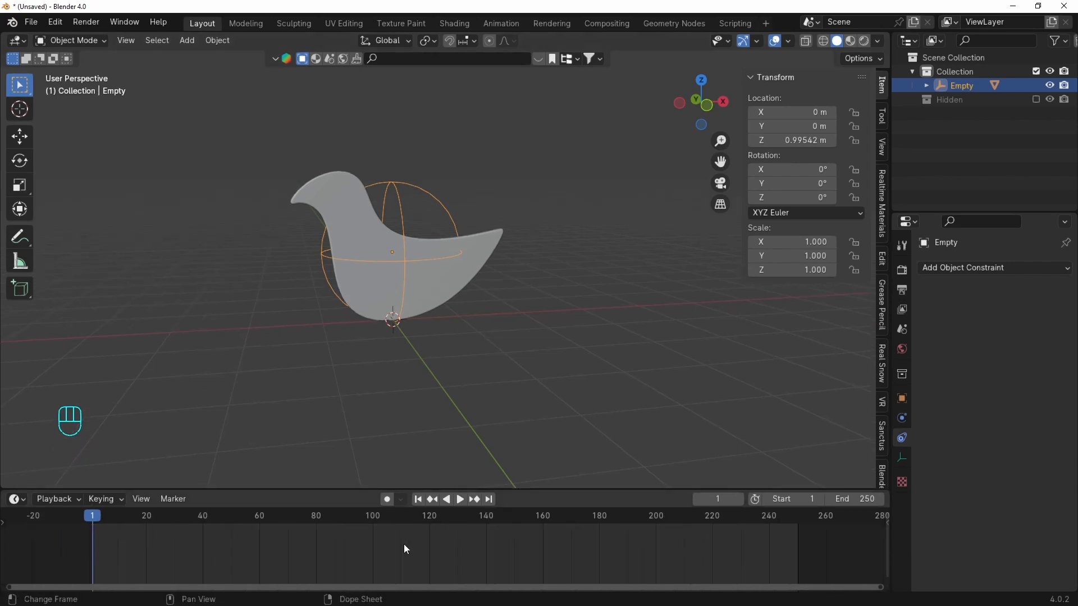
{"action": "key", "text": "n"}
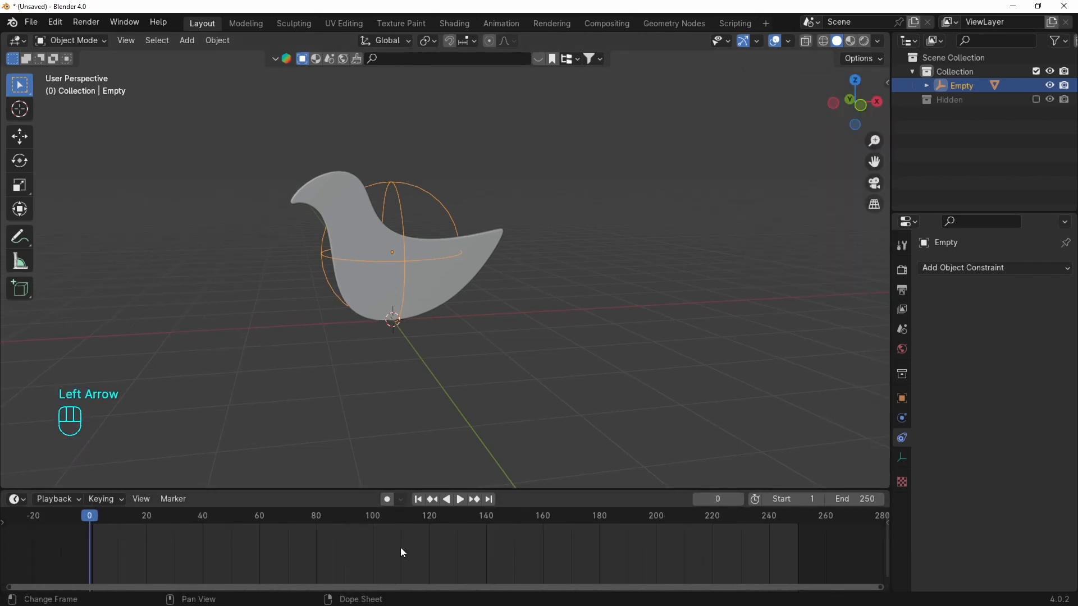
{"action": "key", "text": "n"}
Keyframe the Empty's X location at frame 0 and duplicate that key to around frame 250
{"action": "right_click", "coordinate": [792, 113]}
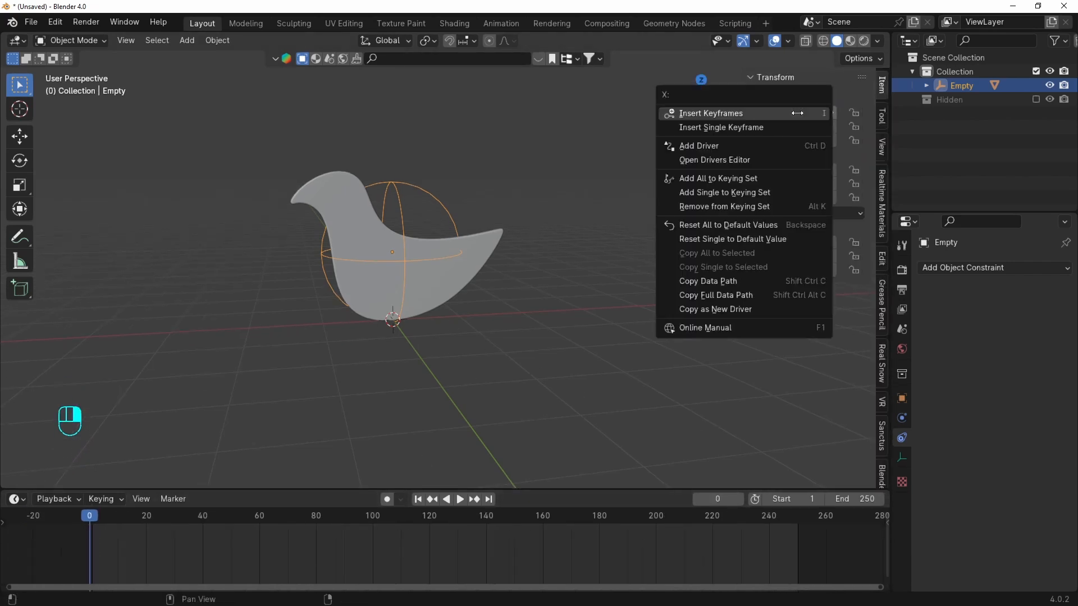
{"action": "left_click", "coordinate": [766, 127]}
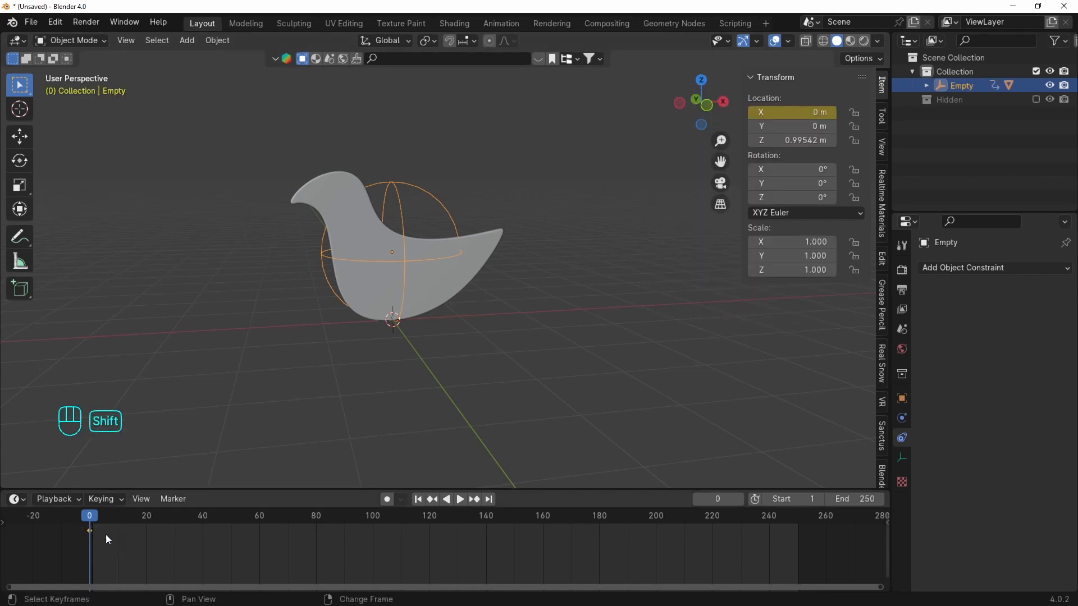
{"action": "left_click_drag", "start_coordinate": [175, 557], "coordinate": [79, 529]}
{"action": "key", "text": "shift+d"}
{"action": "left_click", "coordinate": [817, 548]}
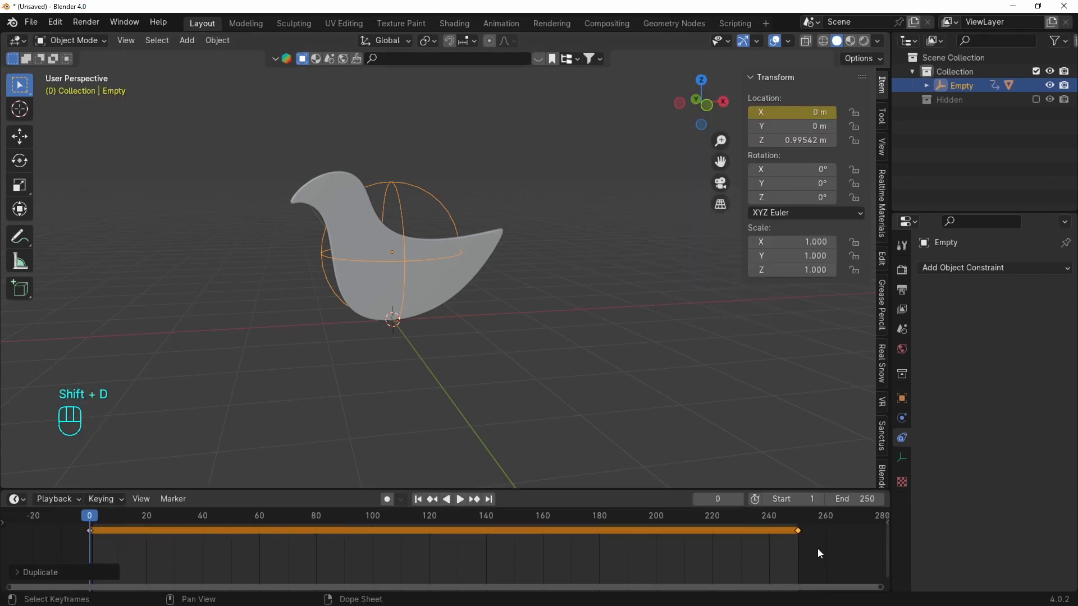
{"action": "left_click_drag", "start_coordinate": [347, 488], "coordinate": [373, 392]}
Switch the timeline to the Graph Editor and add a Noise modifier to the X Location curve
{"action": "left_click", "coordinate": [16, 401]}
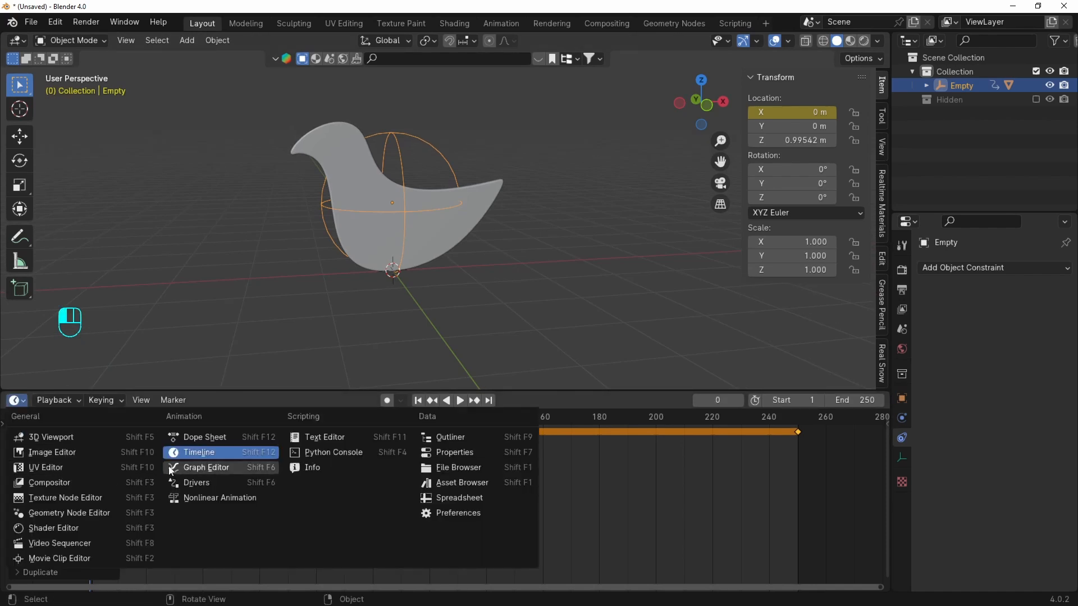
{"action": "left_click", "coordinate": [207, 467]}
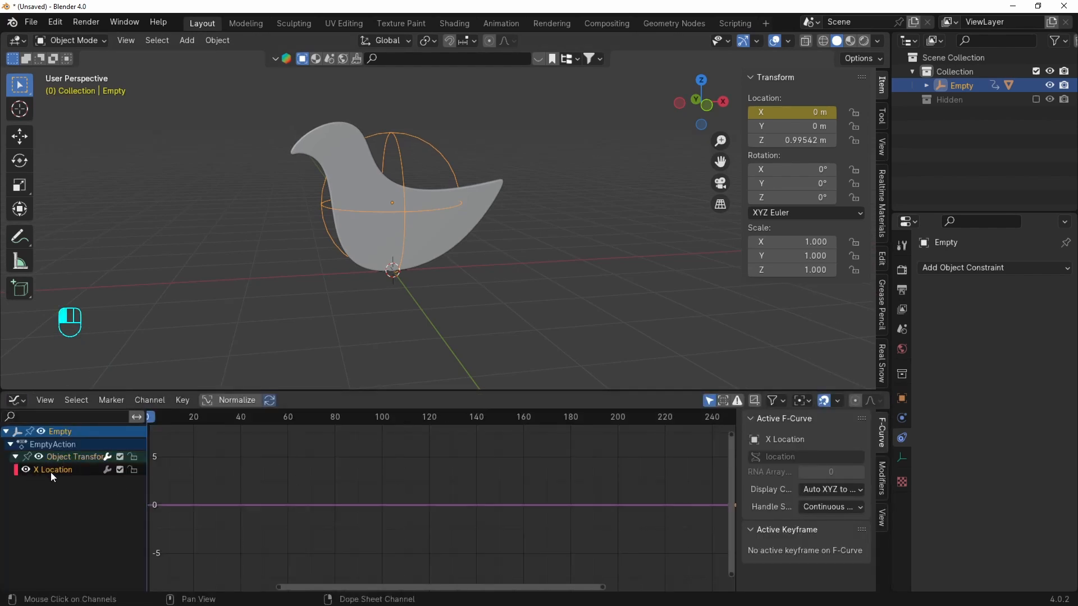
{"action": "mouse_move", "coordinate": [347, 515]}
{"action": "middle_mouse_down", "text": "ctrl"}
{"action": "mouse_move", "coordinate": [469, 478]}
{"action": "mouse_move", "coordinate": [494, 480]}
{"action": "middle_mouse_up", "text": "ctrl"}
{"action": "left_click", "coordinate": [881, 480]}
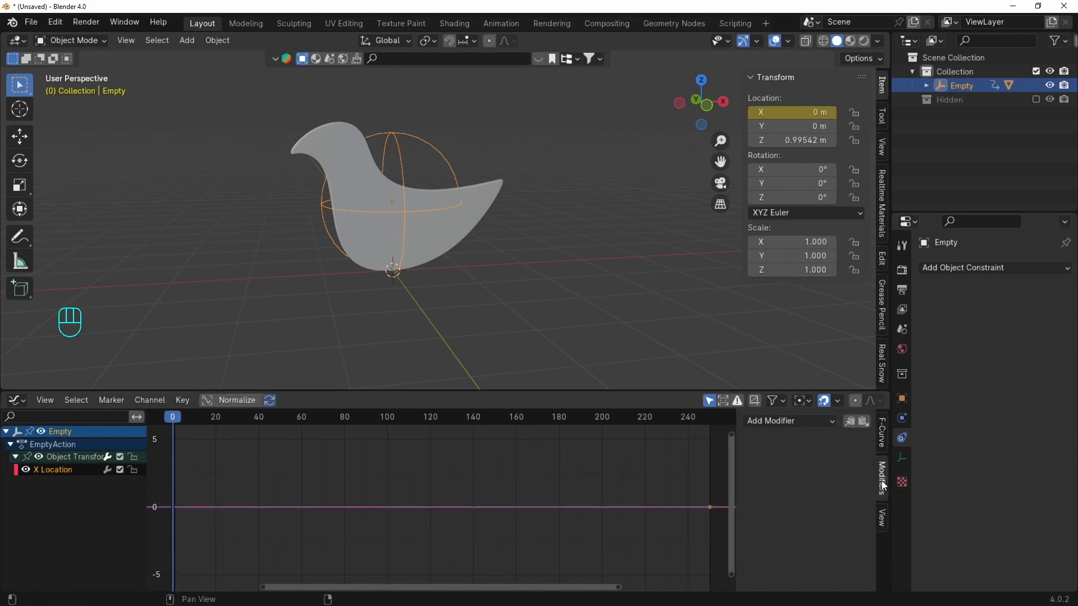
{"action": "left_click", "coordinate": [792, 420]}
{"action": "left_click", "coordinate": [773, 499]}
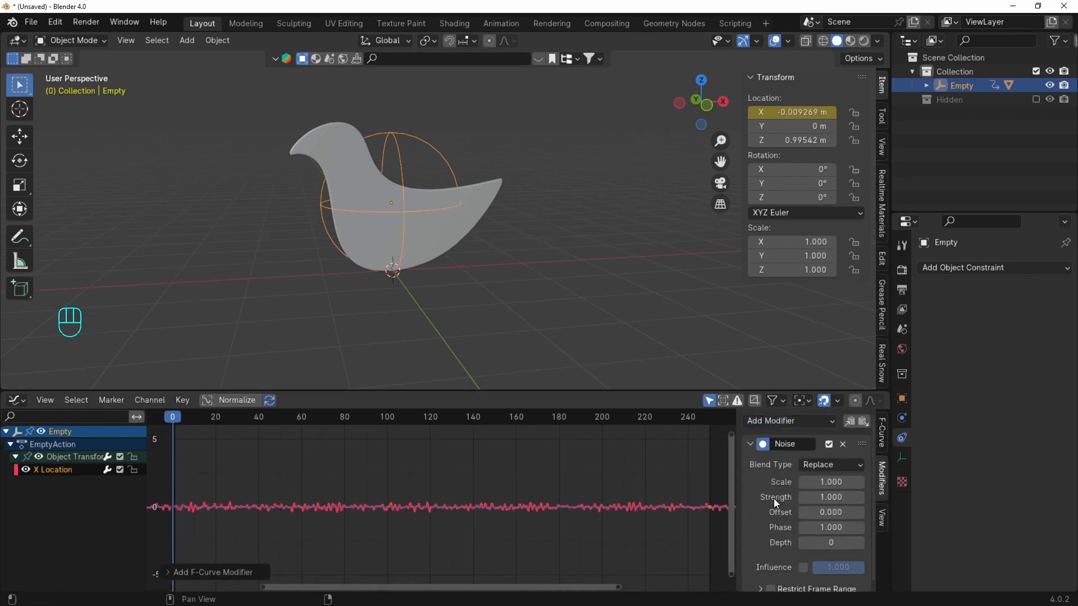
Raise the noise Scale to about 18.82 and Offset to 136.4, previewing with playback
{"action": "mouse_move", "coordinate": [825, 482]}
{"action": "left_mouse_down", "text": "shift"}
{"action": "mouse_move", "coordinate": [850, 481]}
{"action": "mouse_move", "coordinate": [833, 482]}
{"action": "mouse_move", "coordinate": [851, 496]}
{"action": "mouse_move", "coordinate": [846, 482]}
{"action": "left_mouse_up", "text": "shift"}
{"action": "key", "text": "space"}
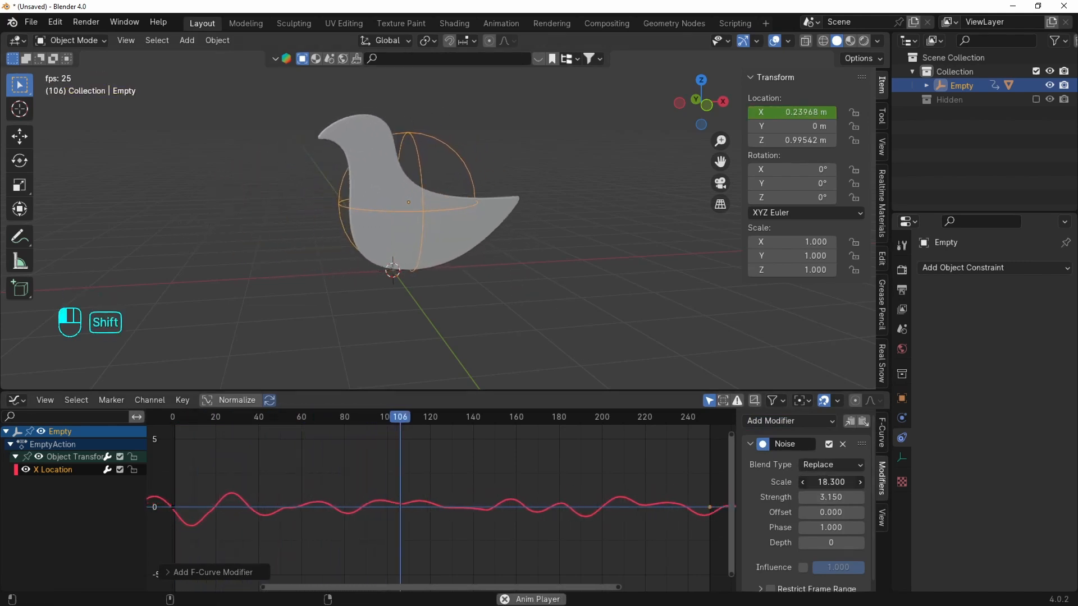
{"action": "key", "text": "space"}
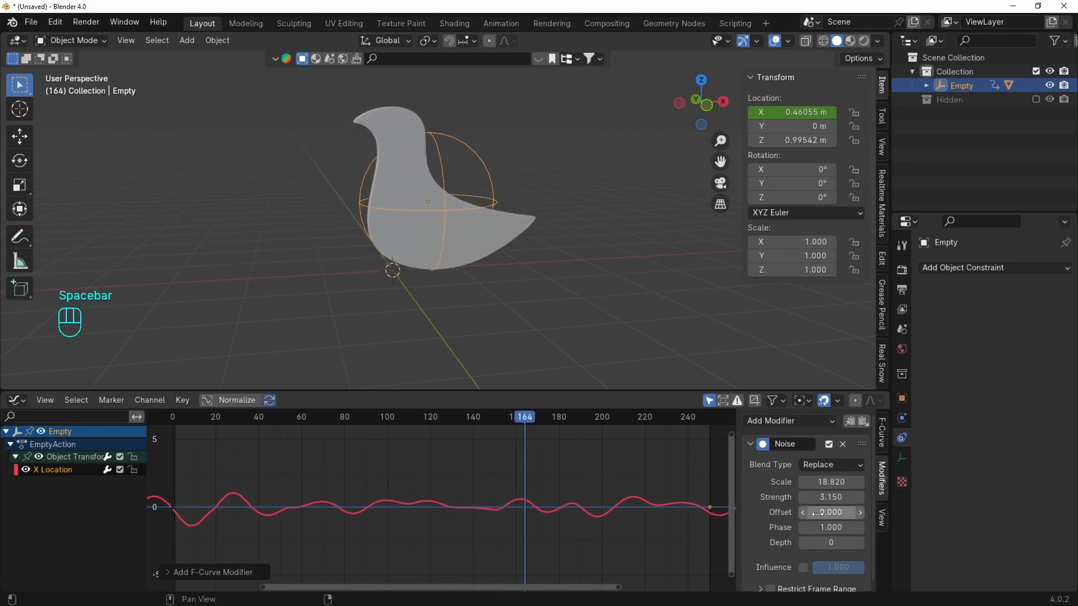
{"action": "mouse_move", "coordinate": [830, 512]}
{"action": "left_mouse_down"}
{"action": "mouse_move", "coordinate": [851, 512]}
{"action": "mouse_move", "coordinate": [825, 530]}
{"action": "left_mouse_up"}
{"action": "key", "text": "space"}
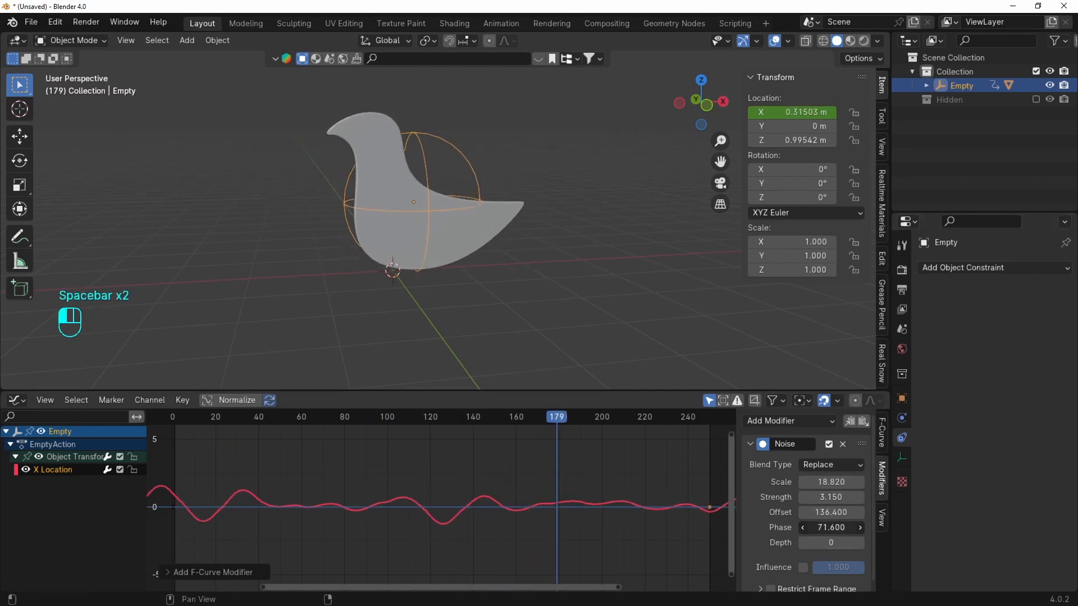
{"action": "scroll", "coordinate": [842, 505], "scroll_direction": "down", "scroll_amount": 1}
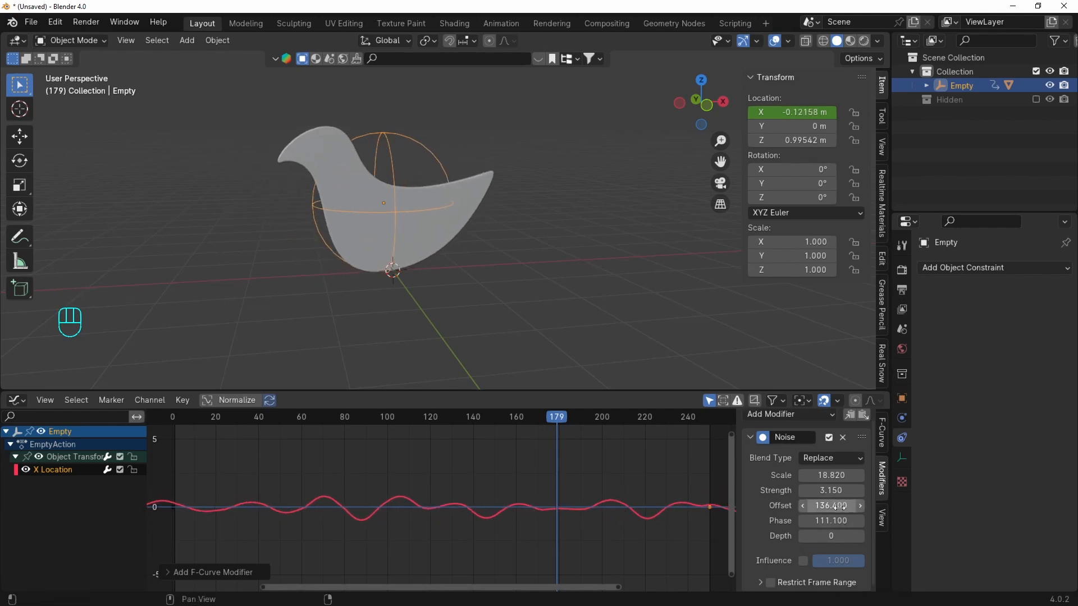
Try noise Depth 2, set it back to 0, and preview by playing and jumping between start and end frames
{"action": "left_click", "coordinate": [861, 536]}
{"action": "key", "text": "space"}
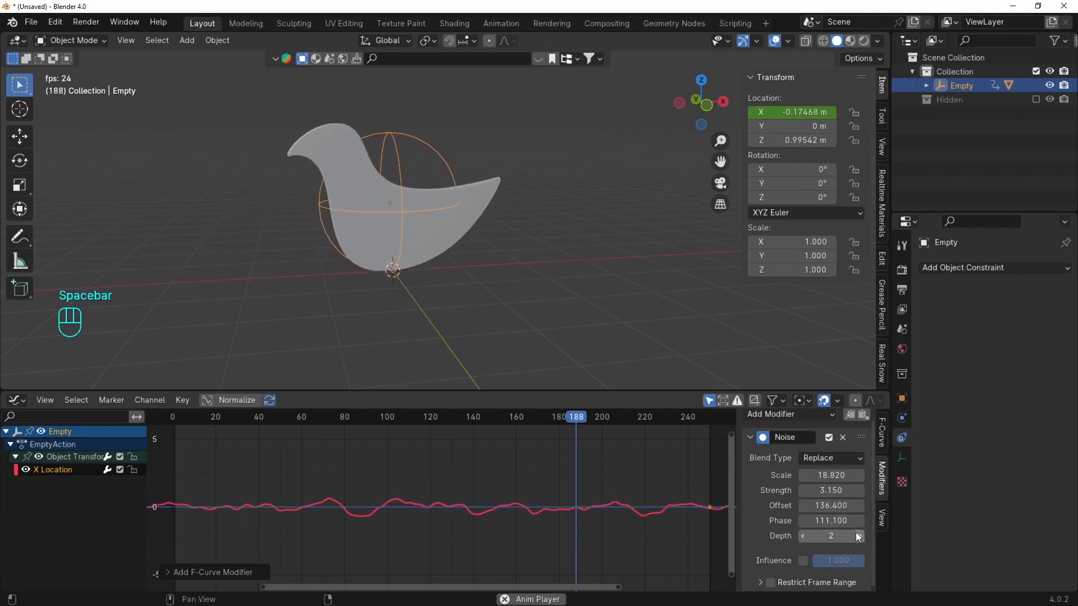
{"action": "key", "text": "space"}
{"action": "middle_click_drag", "start_coordinate": [461, 245], "coordinate": [573, 284], "text": "shift"}
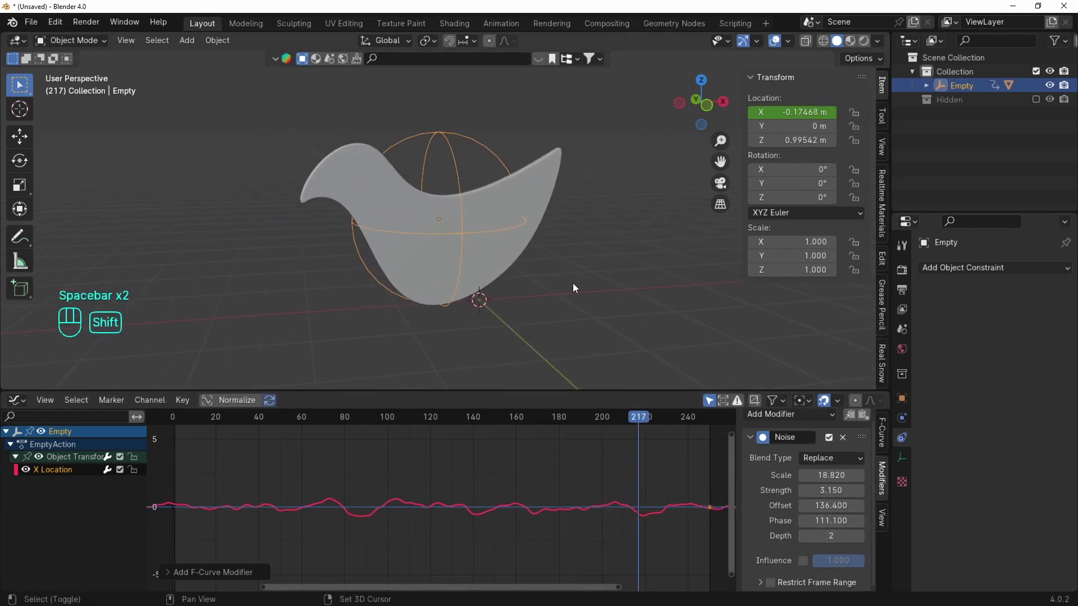
{"action": "left_click", "coordinate": [804, 538]}
{"action": "left_click", "coordinate": [804, 538]}
{"action": "key", "text": "space"}
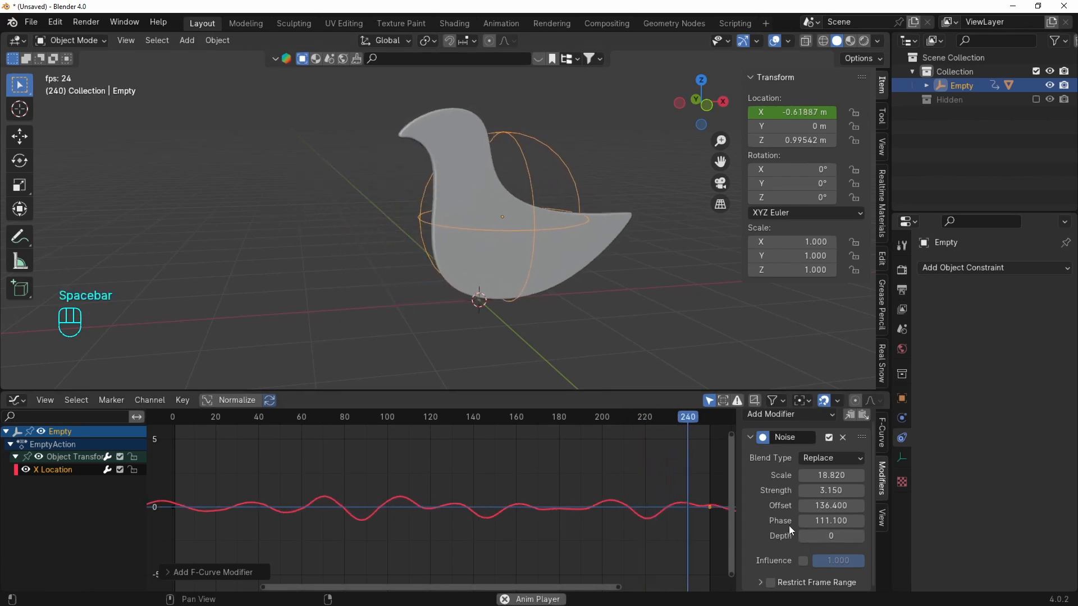
{"action": "key", "text": "space"}
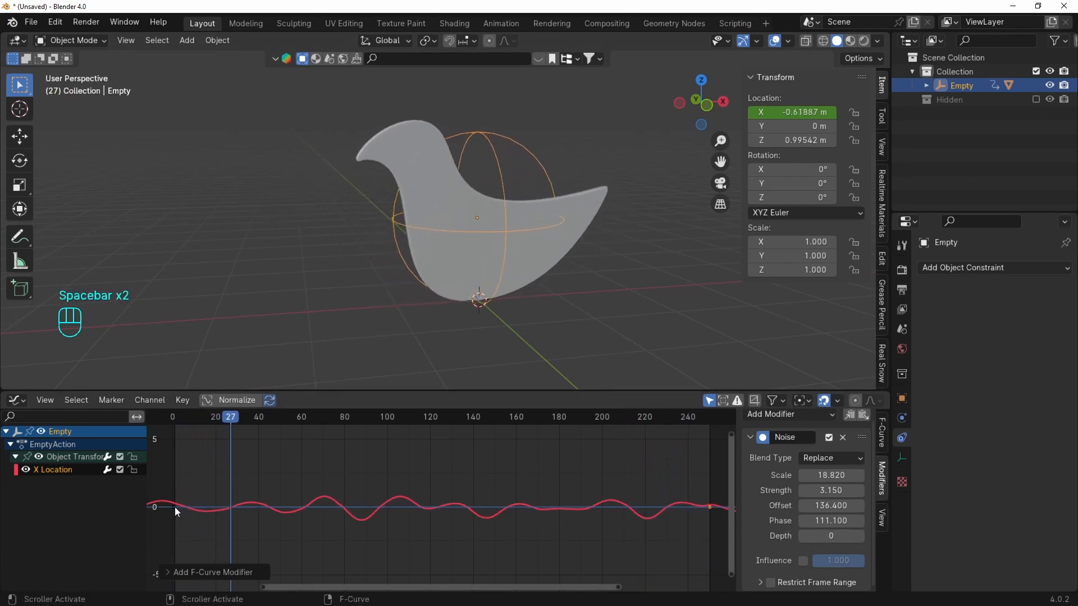
{"action": "key", "text": "shift+Left"}
{"action": "key", "text": "shift+Right"}
{"action": "key", "text": "shift+Left"}
{"action": "key", "text": "shift+Right"}
{"action": "key", "text": "shift+Left"}
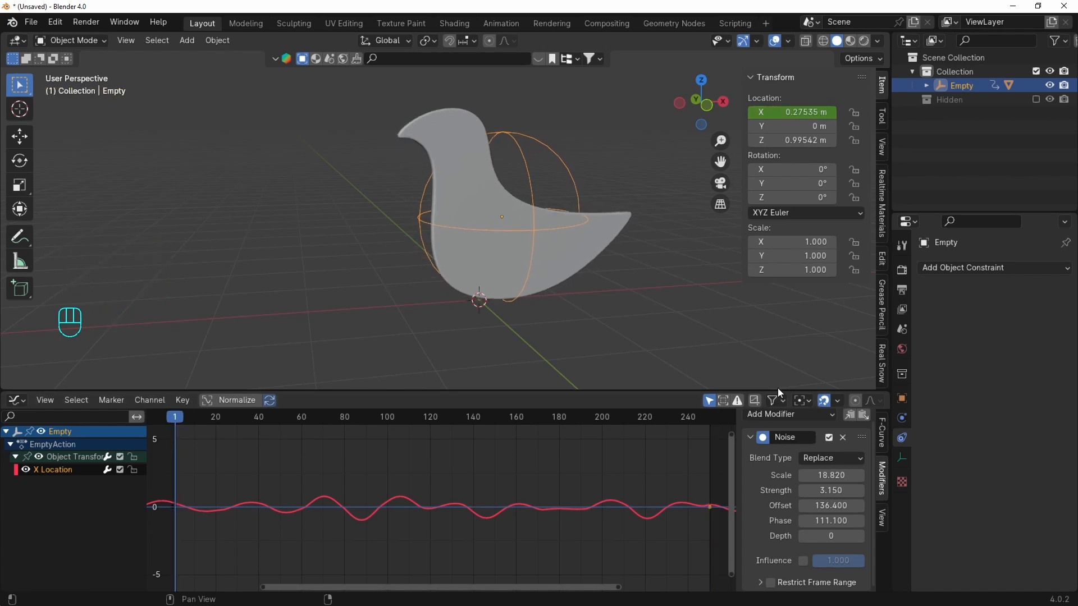
Enable Restrict Frame Range on the noise with End 250 and a gradual Blend In
{"action": "left_click_drag", "start_coordinate": [777, 392], "coordinate": [778, 318]}
{"action": "left_click", "coordinate": [769, 515]}
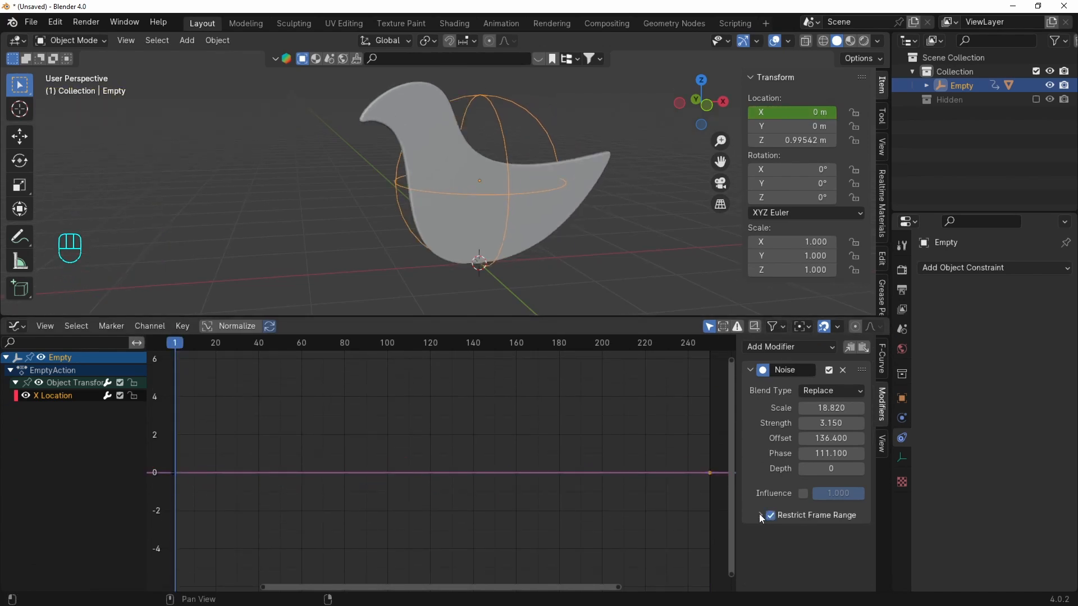
{"action": "left_click", "coordinate": [759, 514]}
{"action": "left_click", "coordinate": [830, 547]}
{"action": "type", "text": "250"}
{"action": "key", "text": "Return"}
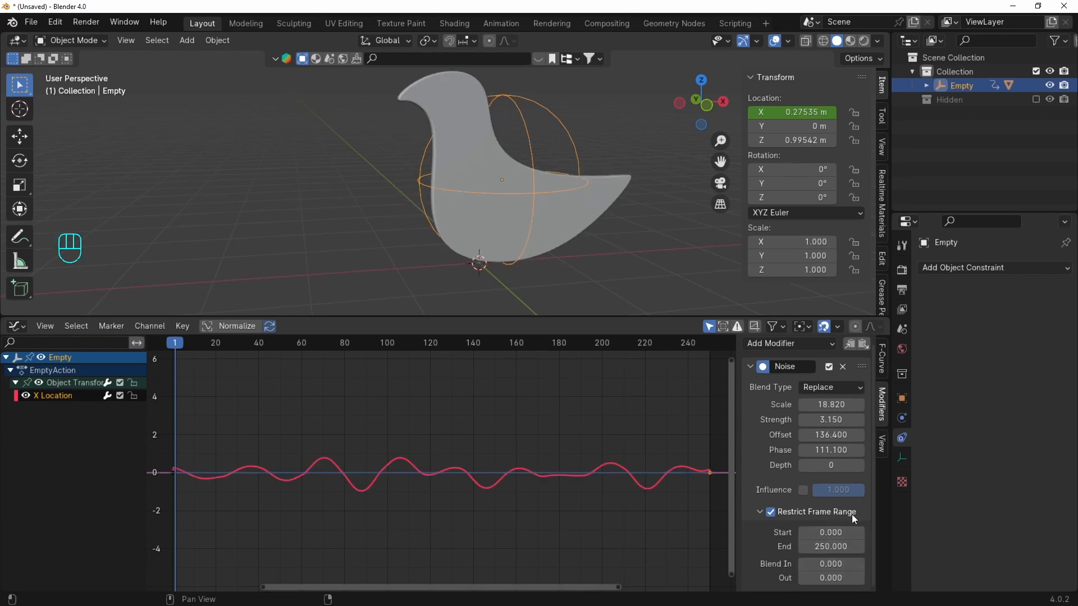
{"action": "mouse_move", "coordinate": [830, 563]}
{"action": "left_mouse_down"}
{"action": "mouse_move", "coordinate": [851, 563]}
{"action": "mouse_move", "coordinate": [846, 577]}
{"action": "left_mouse_up"}
Raise the noise Phase and lower its Strength while previewing the sway in playback
{"action": "key", "text": "space"}
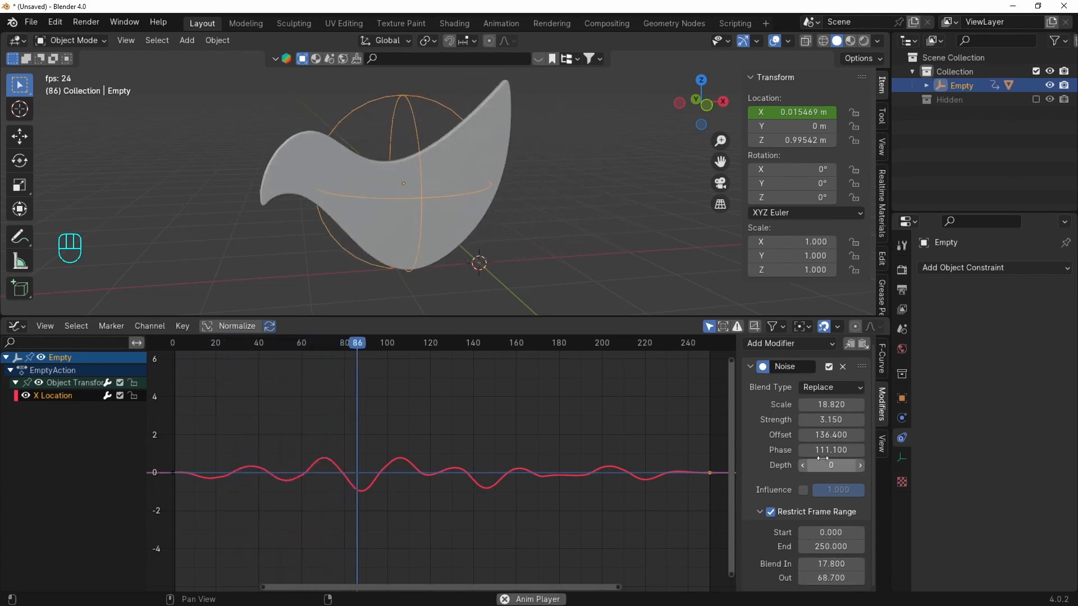
{"action": "key", "text": "space"}
{"action": "middle_click_drag", "start_coordinate": [571, 239], "coordinate": [547, 240], "text": "shift"}
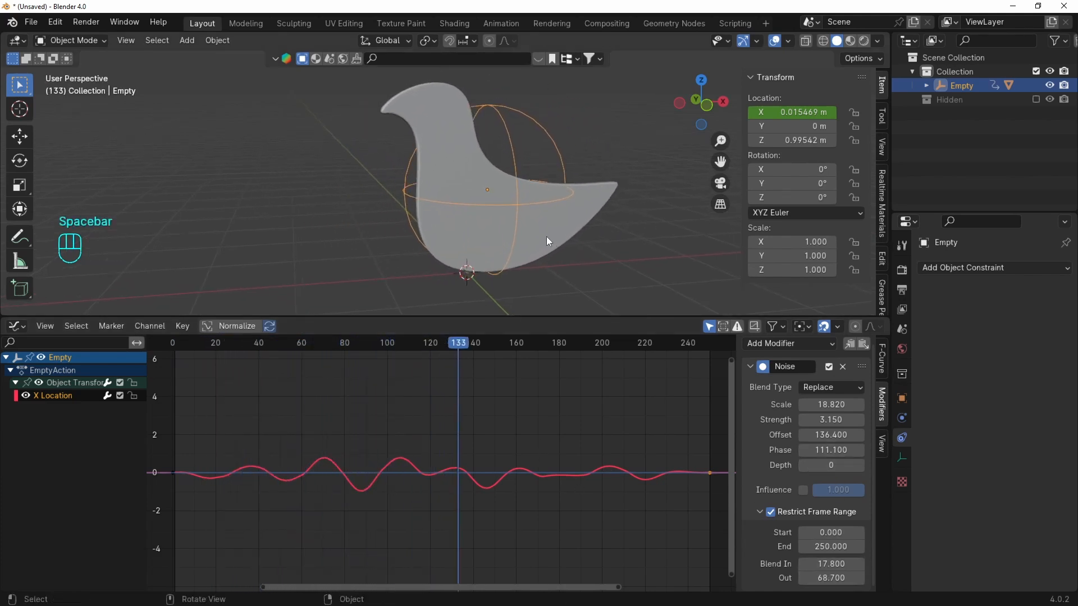
{"action": "mouse_move", "coordinate": [536, 408]}
{"action": "middle_mouse_down", "text": "ctrl"}
{"action": "mouse_move", "coordinate": [519, 430]}
{"action": "mouse_move", "coordinate": [516, 407]}
{"action": "middle_mouse_up", "text": "ctrl"}
{"action": "key", "text": "space"}
{"action": "key", "text": "space"}
{"action": "mouse_move", "coordinate": [831, 450]}
{"action": "left_mouse_down"}
{"action": "mouse_move", "coordinate": [851, 450]}
{"action": "mouse_move", "coordinate": [808, 419]}
{"action": "mouse_move", "coordinate": [842, 451]}
{"action": "left_mouse_up"}
{"action": "key", "text": "space"}
{"action": "left_click_drag", "start_coordinate": [831, 563], "coordinate": [860, 564]}
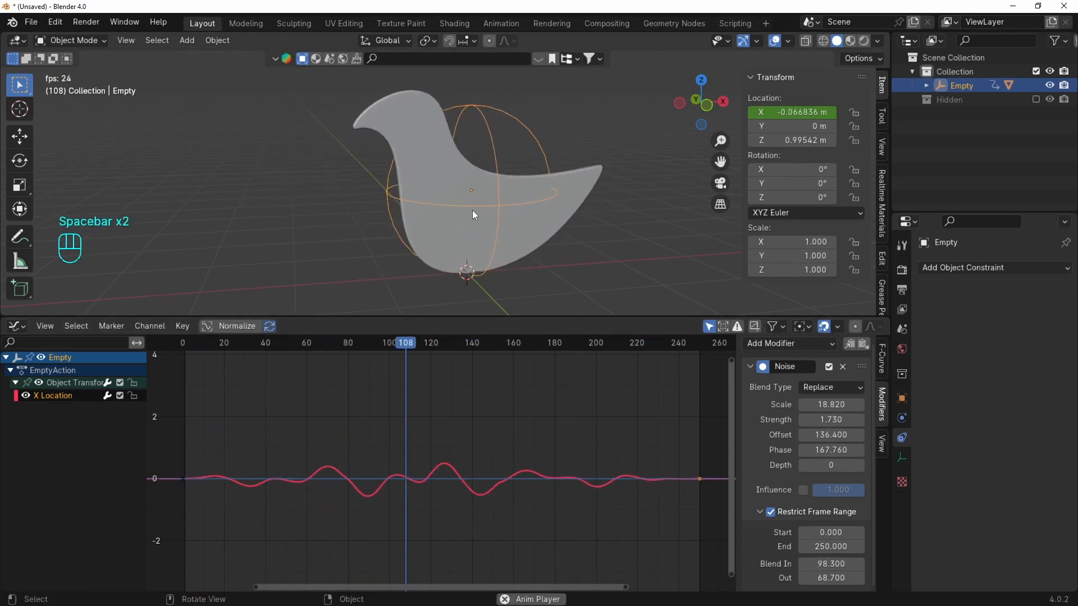
{"action": "key", "text": "space"}
Insert a single X location keyframe on the Empty and move it earlier, near frame 60
{"action": "right_click", "coordinate": [794, 112]}
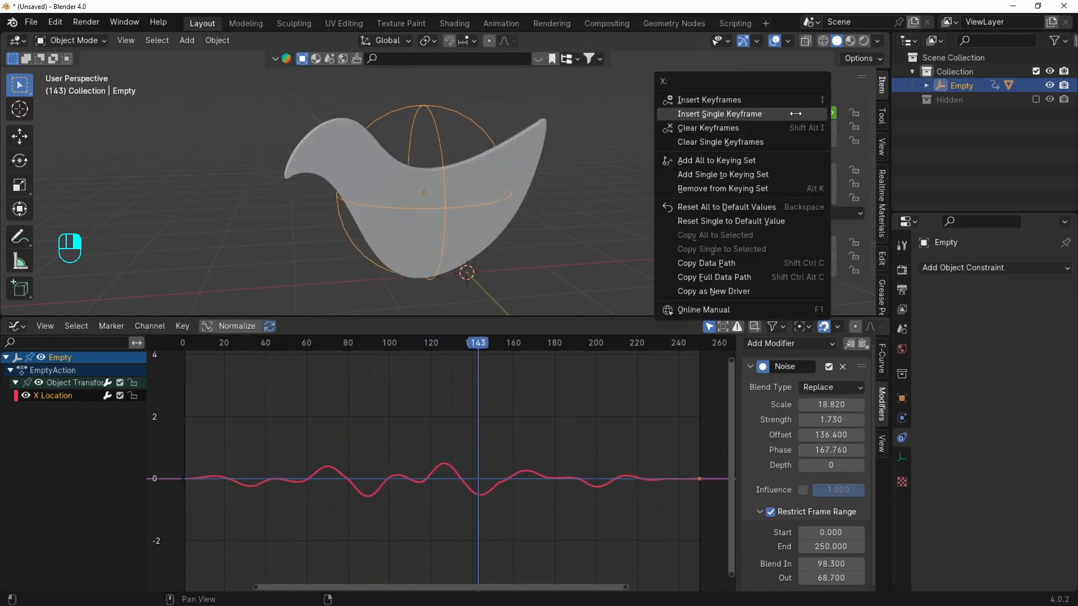
{"action": "left_click", "coordinate": [794, 111]}
{"action": "key", "text": "g"}
{"action": "left_click", "coordinate": [321, 496]}
{"action": "key", "text": "space"}
{"action": "key", "text": "g"}
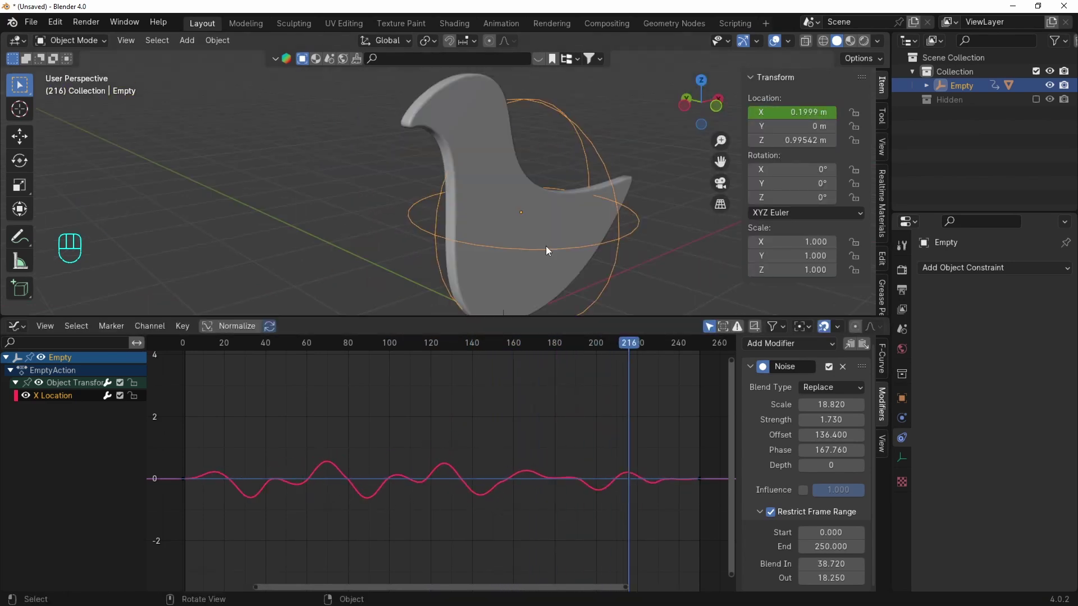
Duplicate the Empty twice along Y from a side view, creating Empty.001 and Empty.002 copies
{"action": "left_click", "coordinate": [545, 251]}
{"action": "left_click", "coordinate": [619, 253]}
{"action": "mouse_move", "coordinate": [649, 290]}
{"action": "middle_mouse_down", "text": "alt"}
{"action": "mouse_move", "coordinate": [453, 196]}
{"action": "mouse_move", "coordinate": [485, 223]}
{"action": "middle_mouse_up", "text": "alt"}
{"action": "key", "text": "shift+d"}
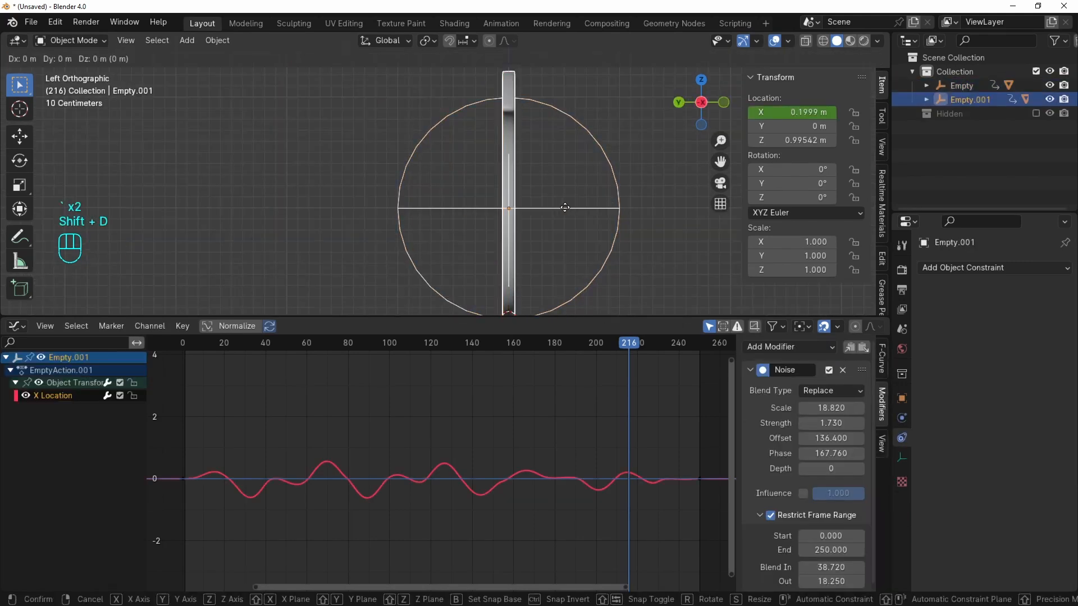
{"action": "key", "text": "x"}
{"action": "key", "text": "y"}
{"action": "left_click", "coordinate": [552, 213]}
{"action": "key", "text": "shift+r"}
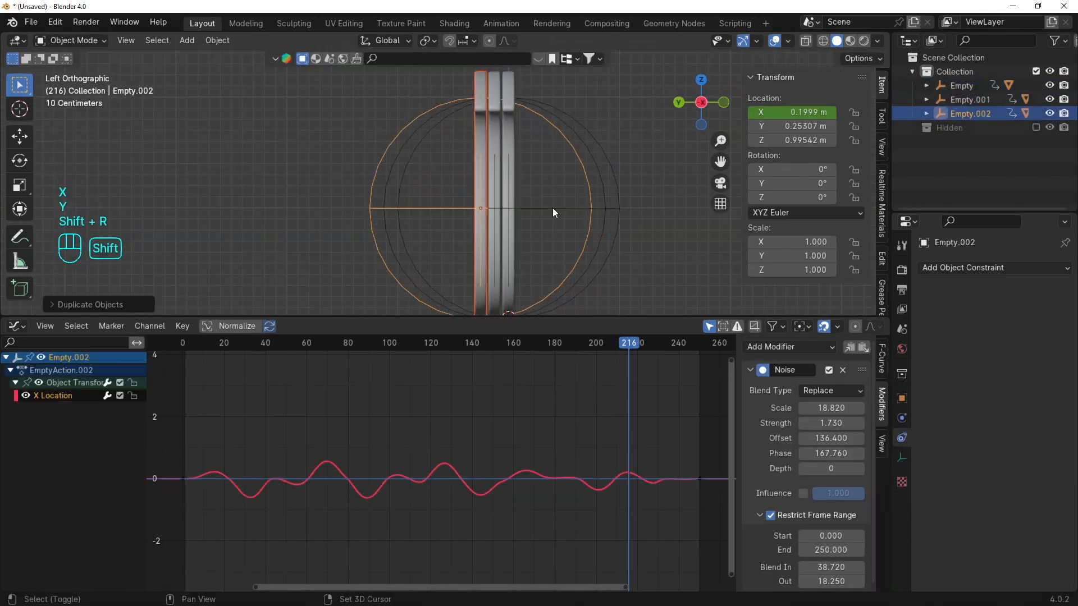
{"action": "mouse_move", "coordinate": [553, 210]}
{"action": "middle_mouse_down"}
{"action": "mouse_move", "coordinate": [617, 131]}
{"action": "mouse_move", "coordinate": [630, 149]}
{"action": "middle_mouse_up"}
Change each copy's noise Offset and Phase so the birds sway differently, and preview playback
{"action": "key", "text": "space"}
{"action": "key", "text": "space"}
{"action": "left_click", "coordinate": [402, 228]}
{"action": "key", "text": "space"}
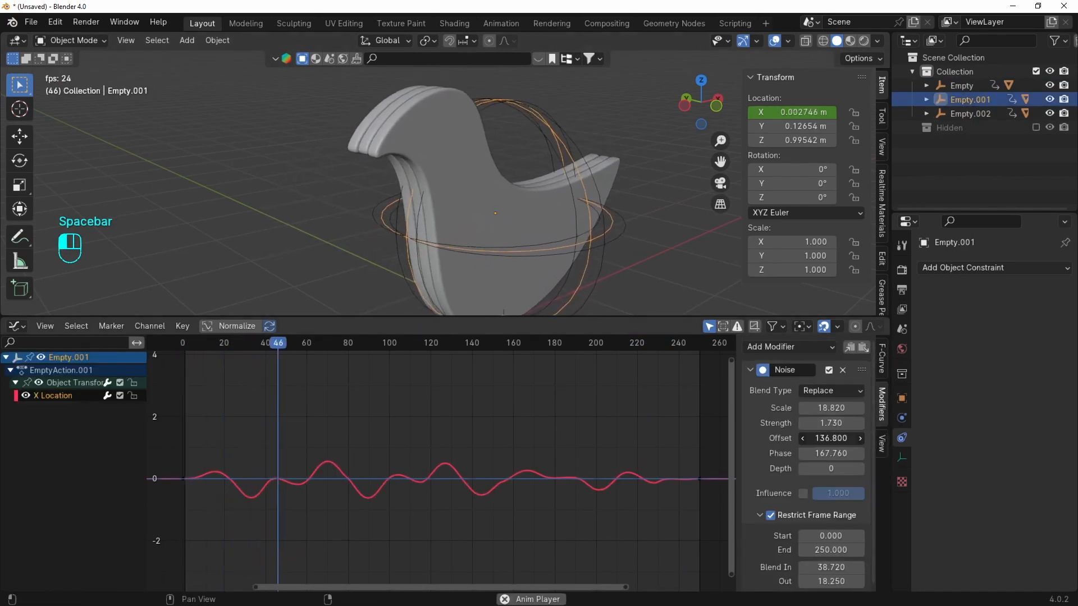
{"action": "mouse_move", "coordinate": [829, 438]}
{"action": "left_mouse_down"}
{"action": "mouse_move", "coordinate": [851, 438]}
{"action": "mouse_move", "coordinate": [851, 453]}
{"action": "left_mouse_up"}
{"action": "key", "text": "space"}
{"action": "key", "text": "space"}
{"action": "left_click", "coordinate": [395, 260]}
{"action": "key", "text": "space"}
{"action": "key", "text": "space"}
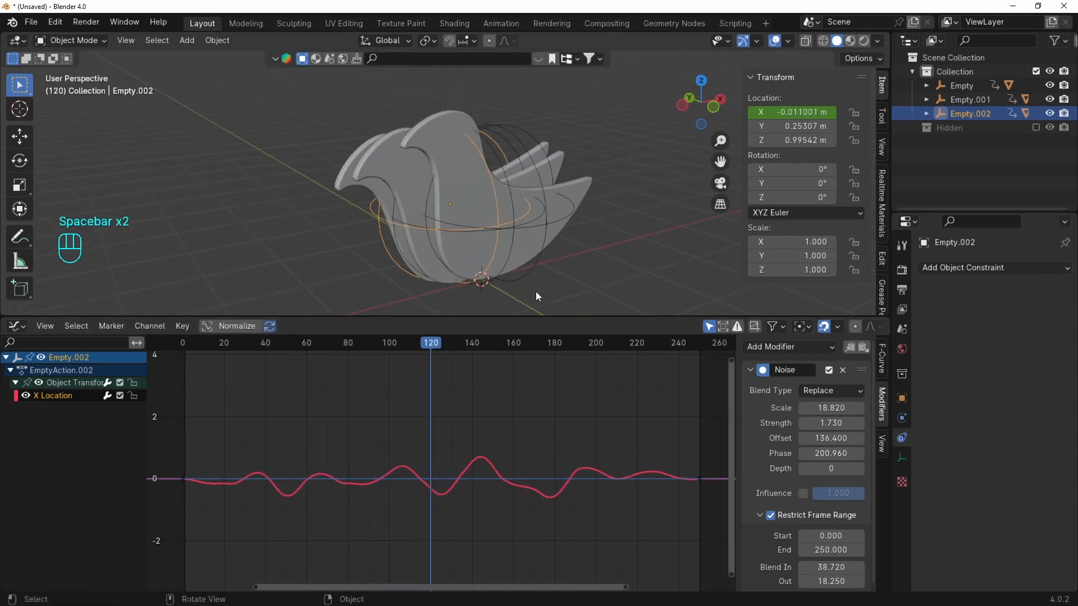
{"action": "left_click_drag", "start_coordinate": [534, 315], "coordinate": [573, 549]}
{"action": "key", "text": "space"}
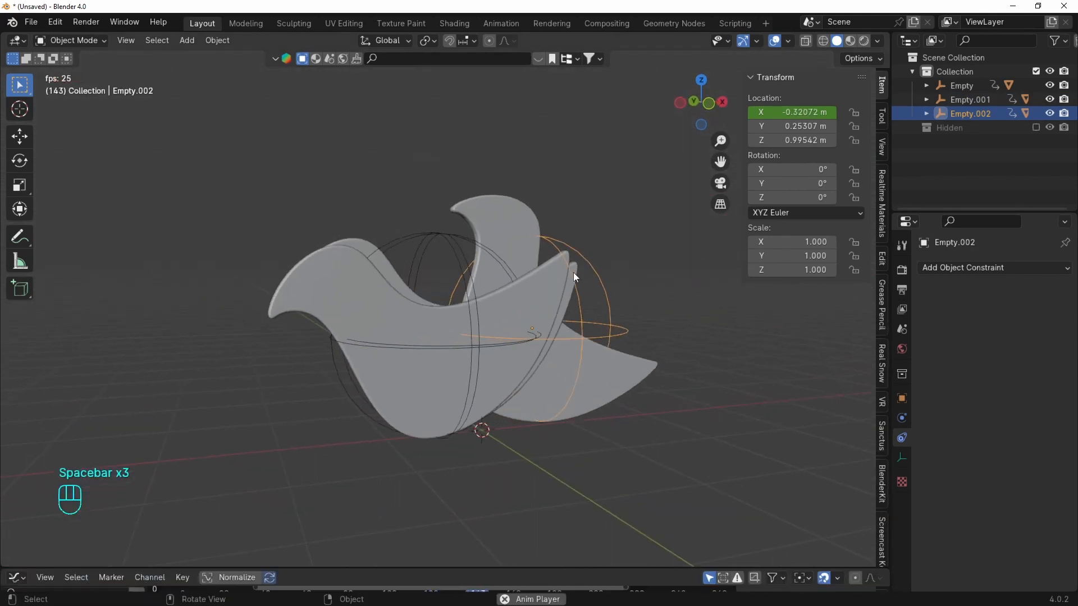